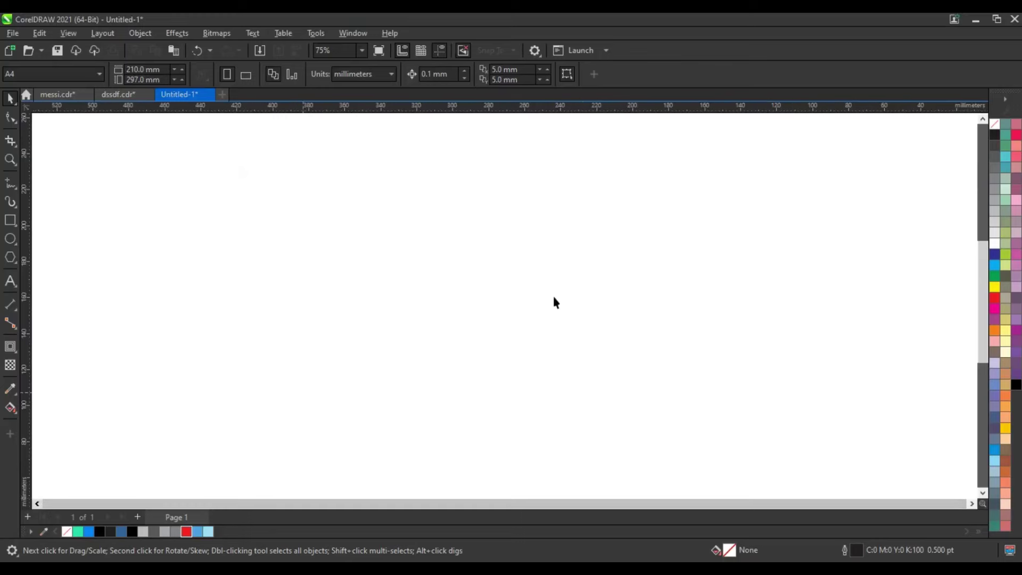
Draw a large three-sided polygon triangle and give it a 4.0 pt outline.
left_click(10, 257)
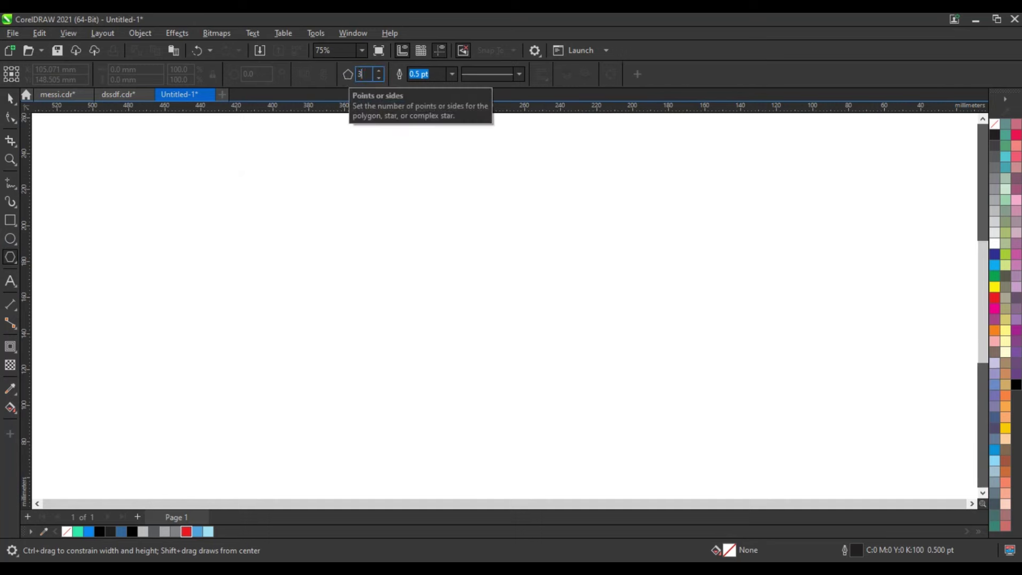
mouse_move(392, 290)
left_mouse_down()
mouse_move(491, 432)
mouse_move(513, 410)
left_mouse_up()
key("space")
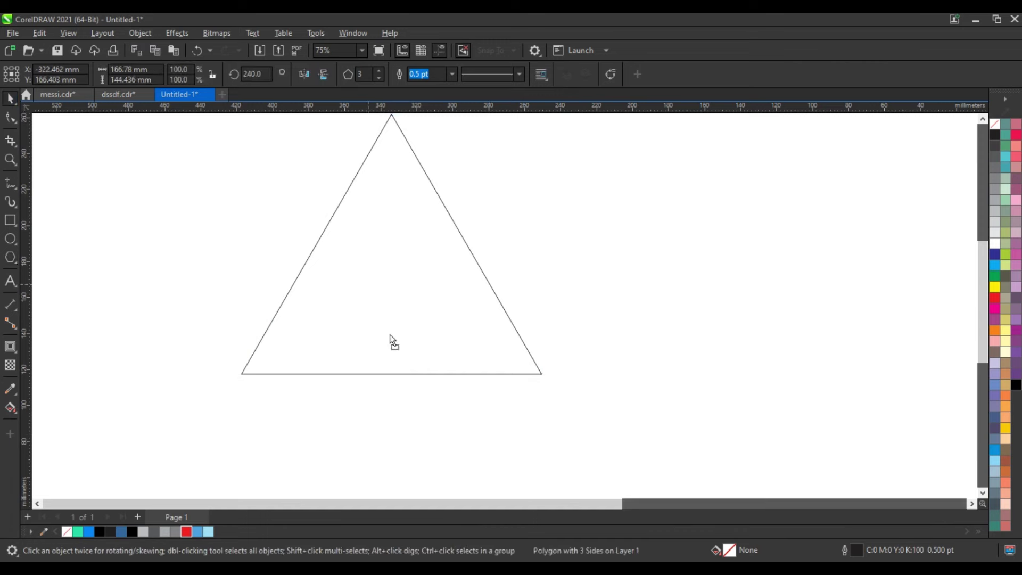
left_click_drag(390, 334, 412, 385)
left_click(453, 76)
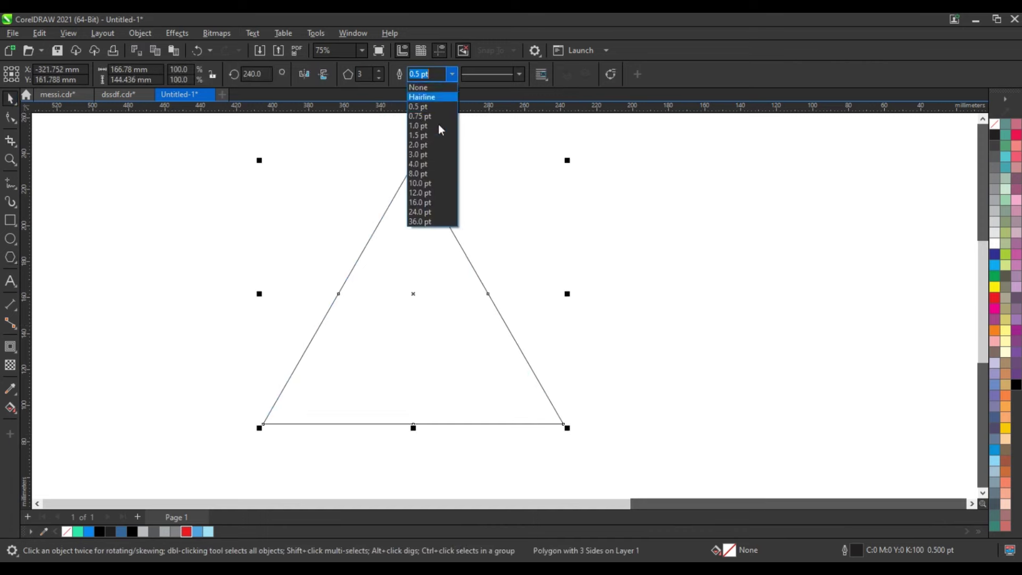
left_click(423, 164)
left_click_drag(437, 340, 459, 358)
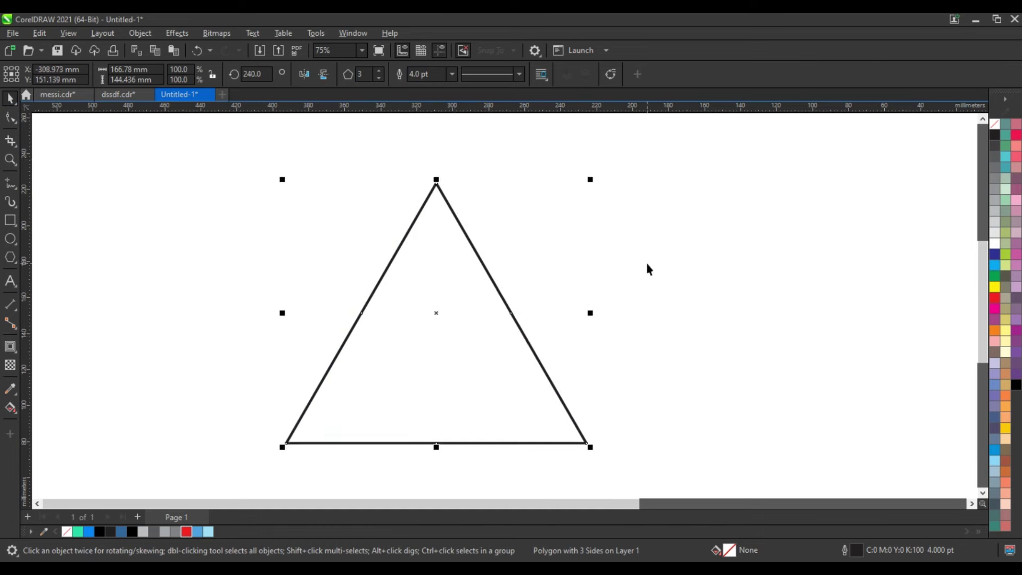
left_click(351, 34)
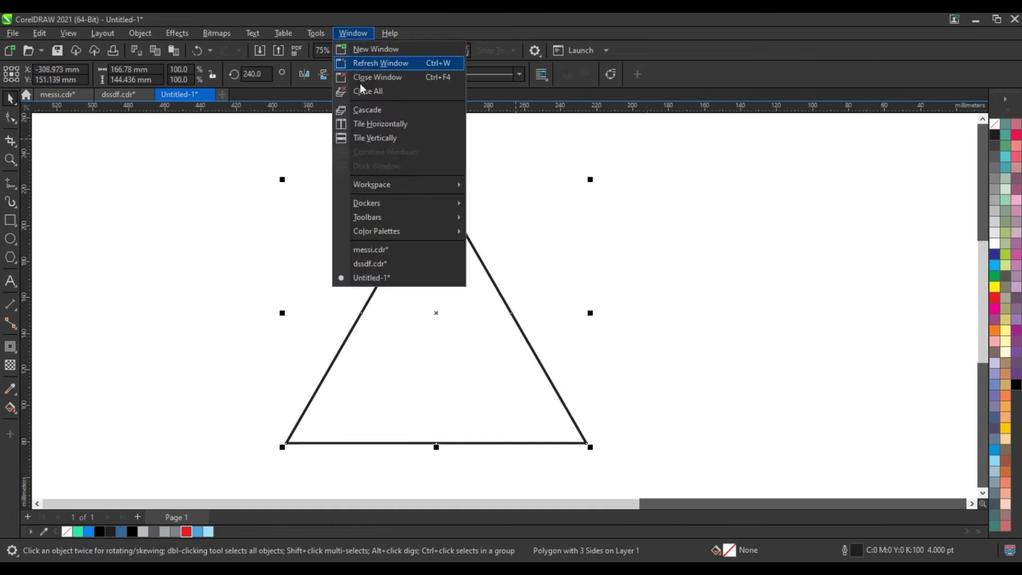
mouse_move(397, 203)
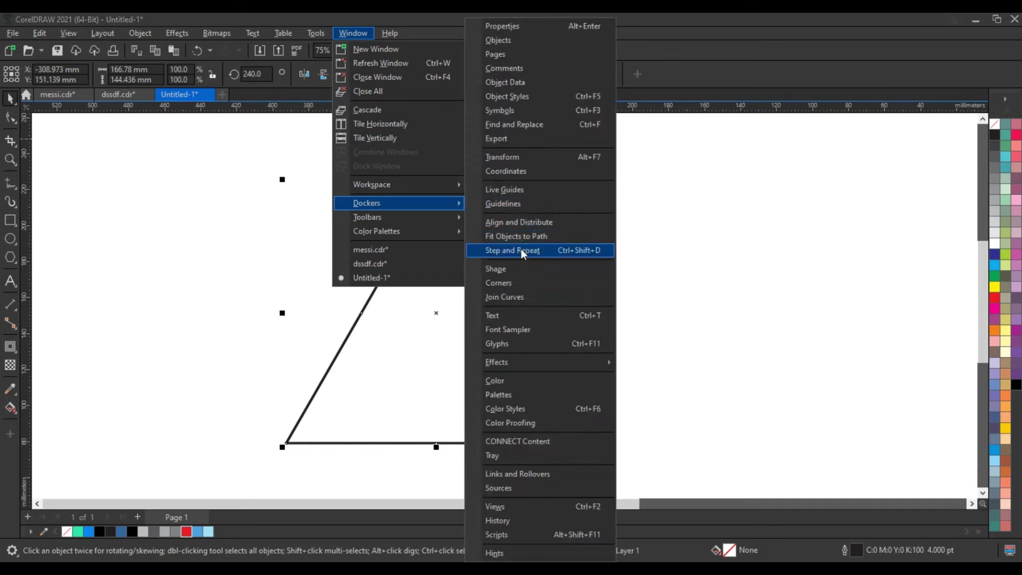
In the Corners docker choose Chamfer and raise the distance to 22.4 mm.
left_click(516, 284)
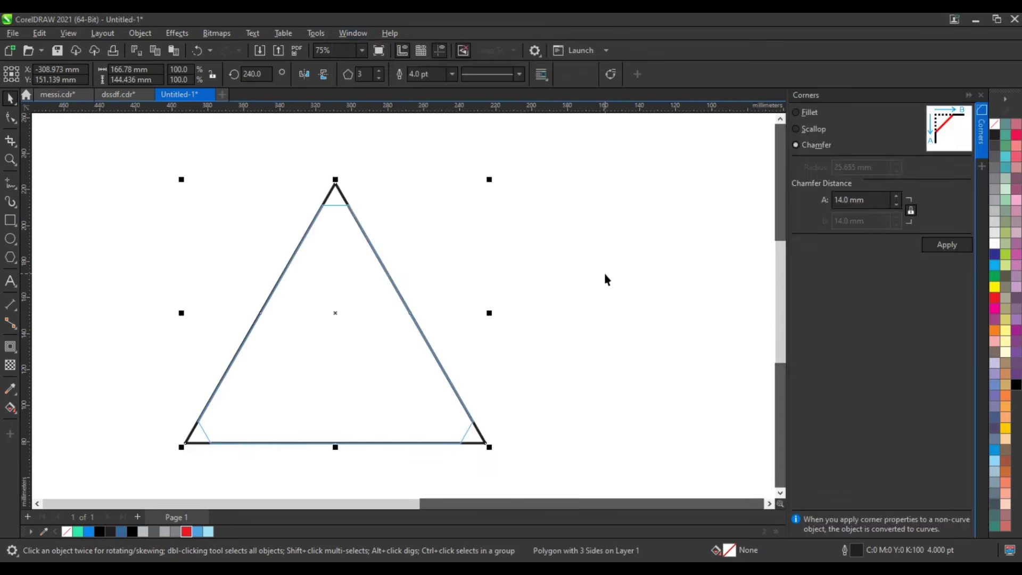
left_click(801, 129)
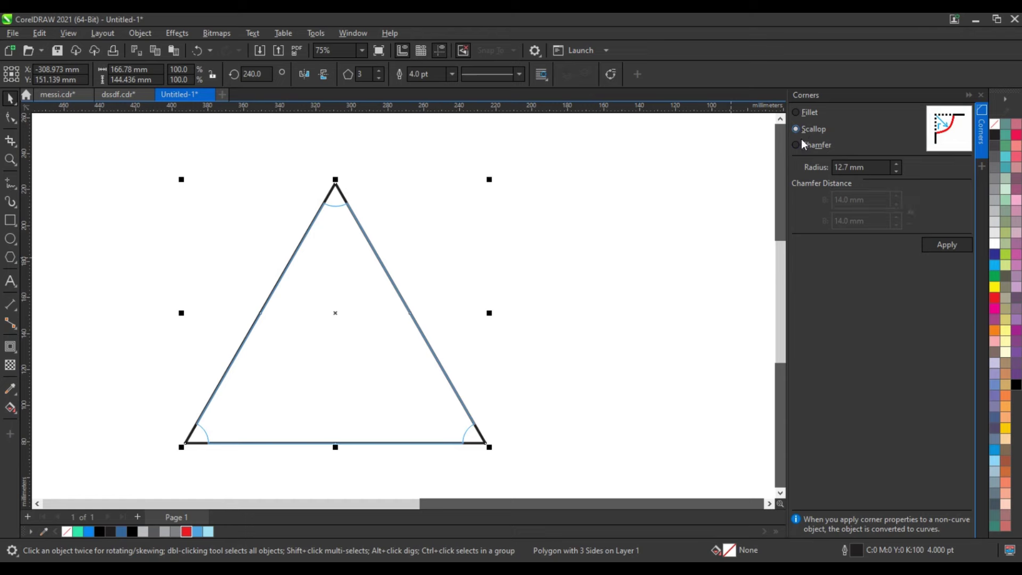
left_click(801, 142)
left_click(897, 196)
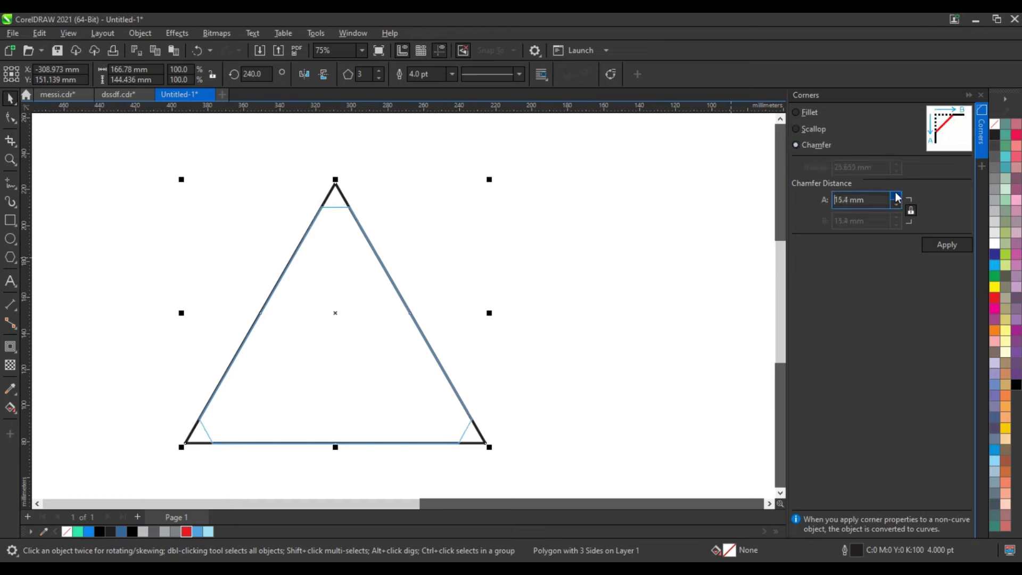
left_click(897, 197)
left_click(896, 197)
left_click(896, 197)
left_click(897, 196)
left_click(897, 196)
left_click(897, 197)
left_click(897, 196)
left_click(897, 197)
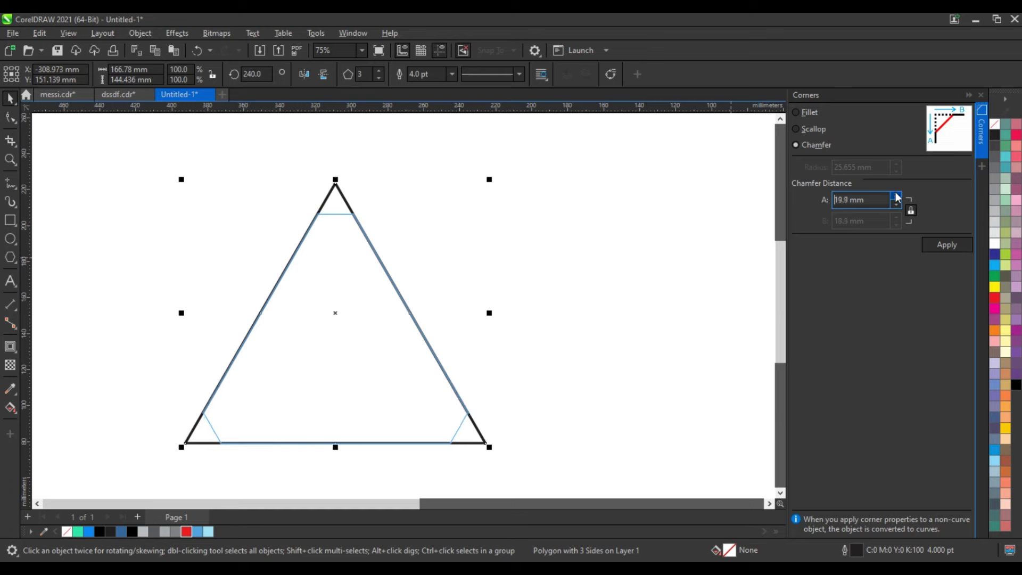
left_click(897, 197)
left_click(896, 197)
left_click(897, 196)
left_click(897, 197)
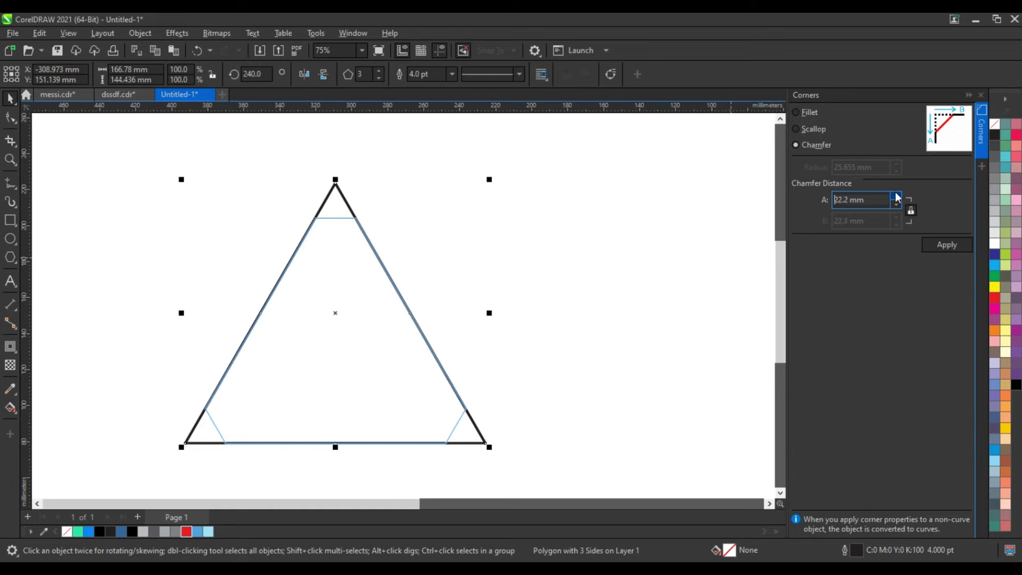
Apply the chamfer to the triangle's corners and close the Corners docker.
left_click(946, 244)
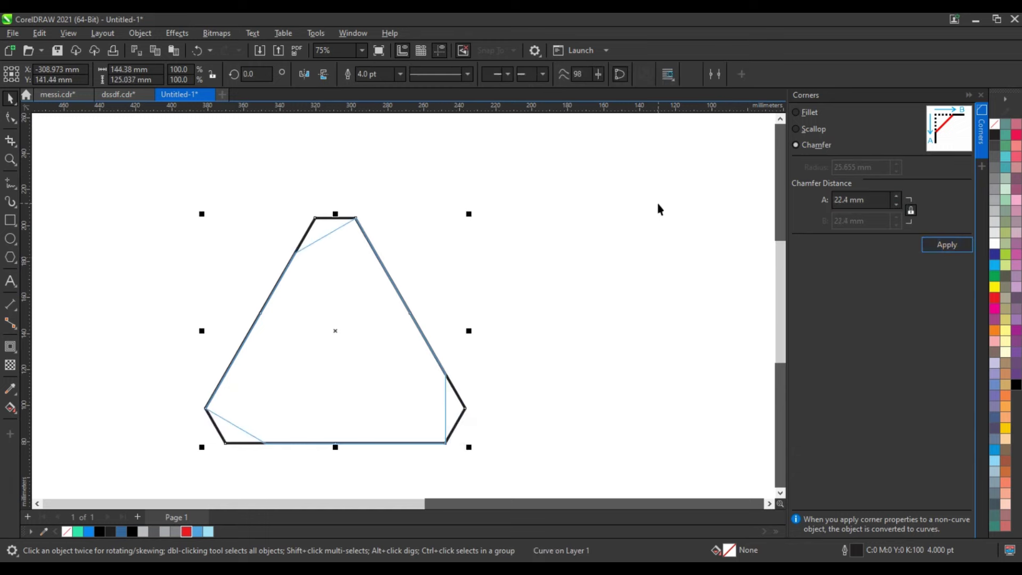
left_click(981, 95)
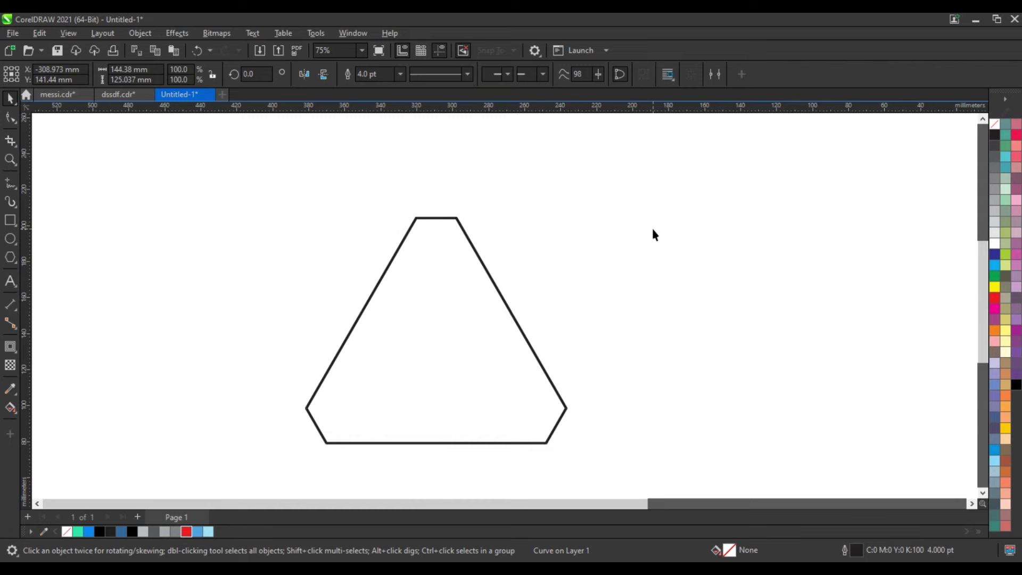
left_click(654, 231)
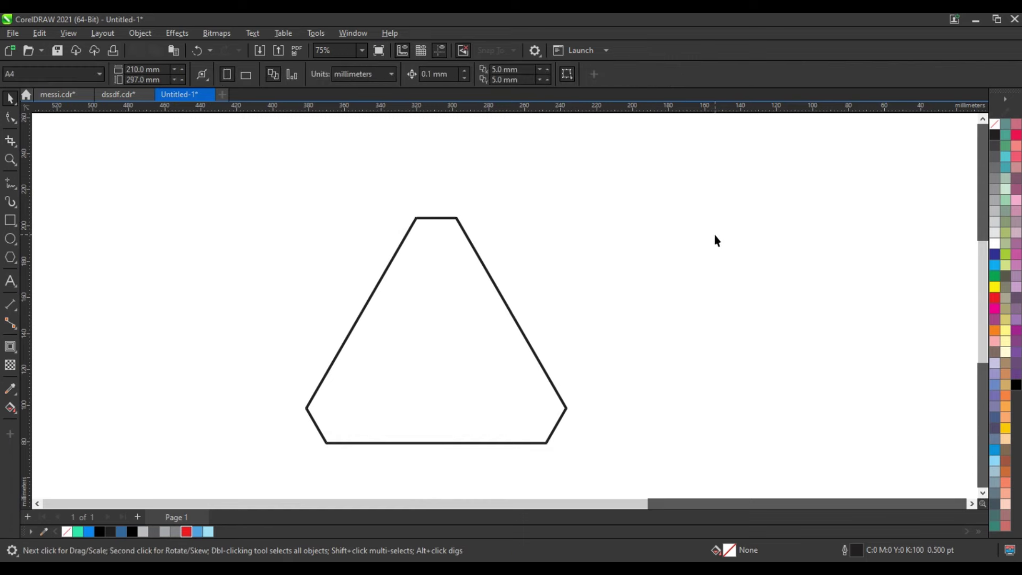
Add an inward contour of about 35.7 mm to the chamfered triangle and break it apart.
left_click(447, 310)
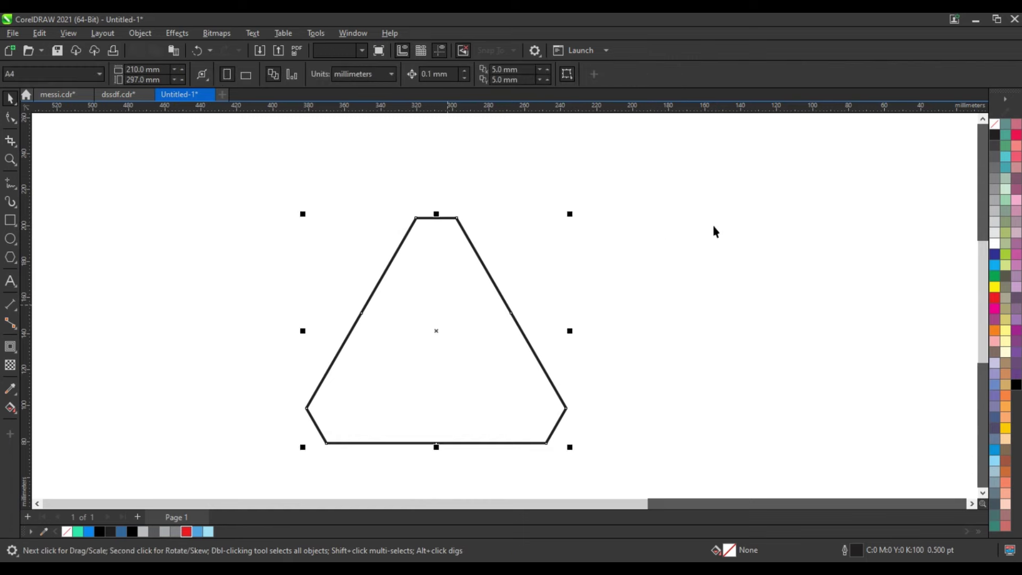
left_click(10, 347)
left_click_drag(437, 219, 447, 284)
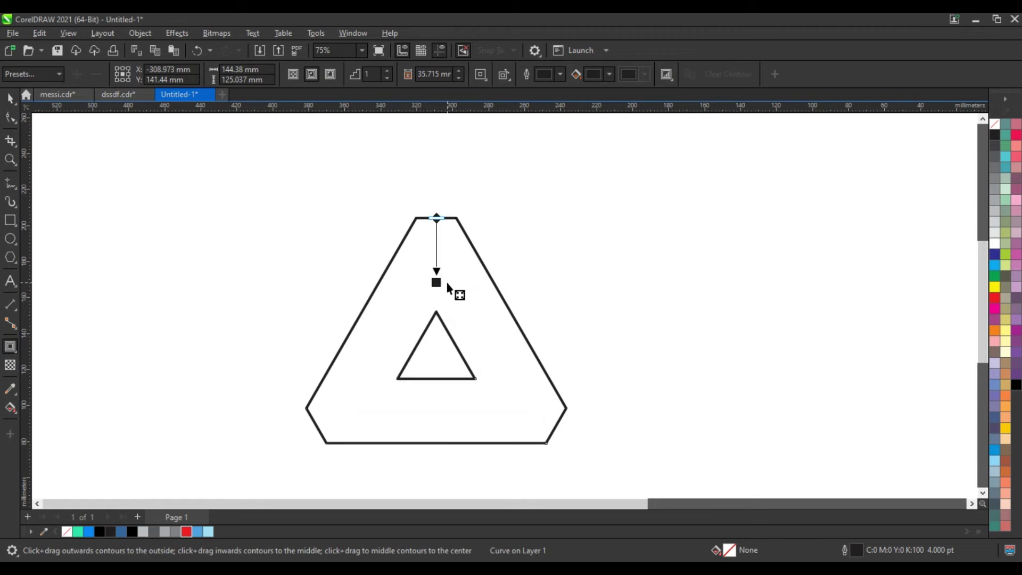
left_click(9, 99)
left_click(140, 33)
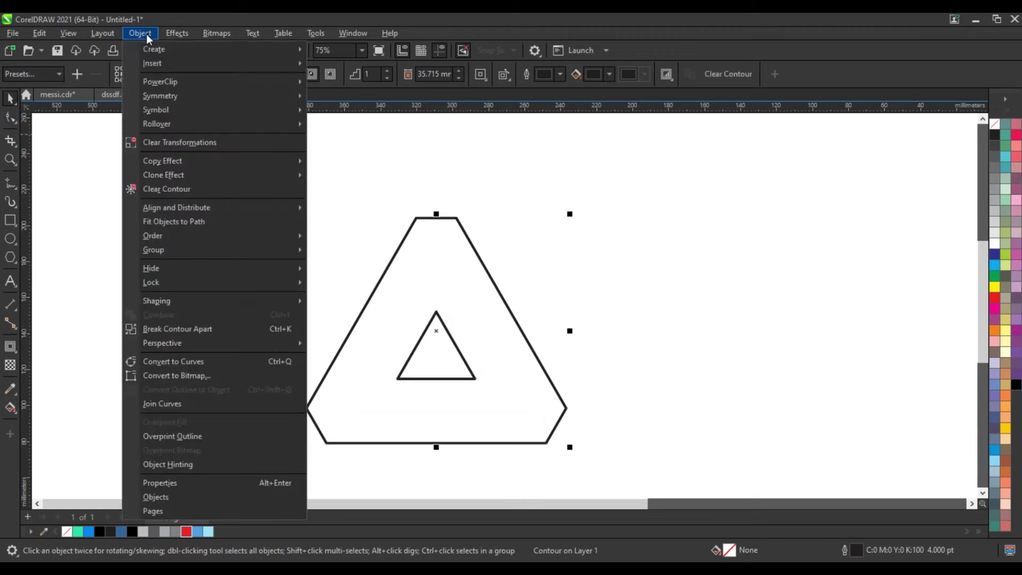
left_click(190, 324)
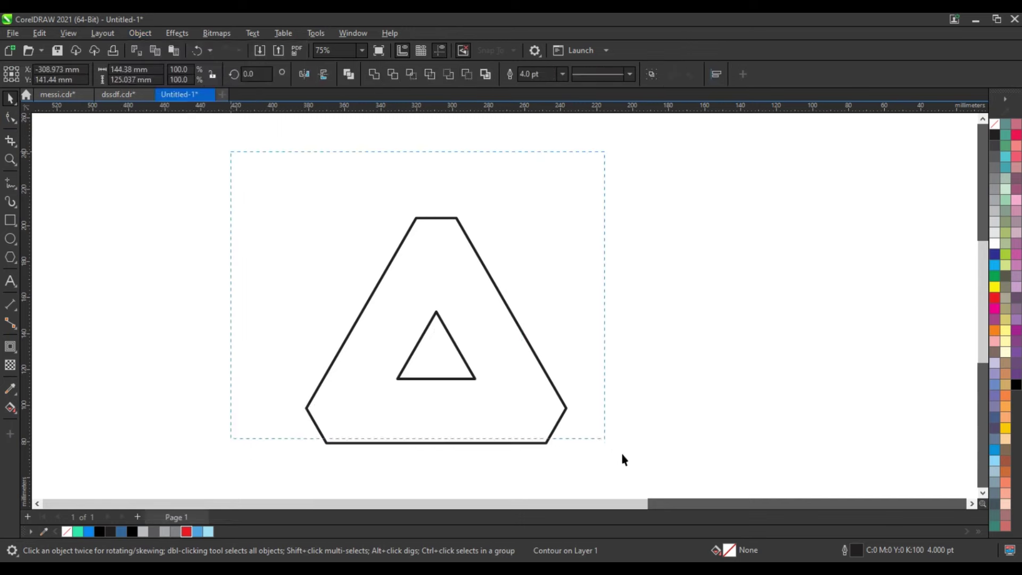
left_click_drag(231, 159, 628, 457)
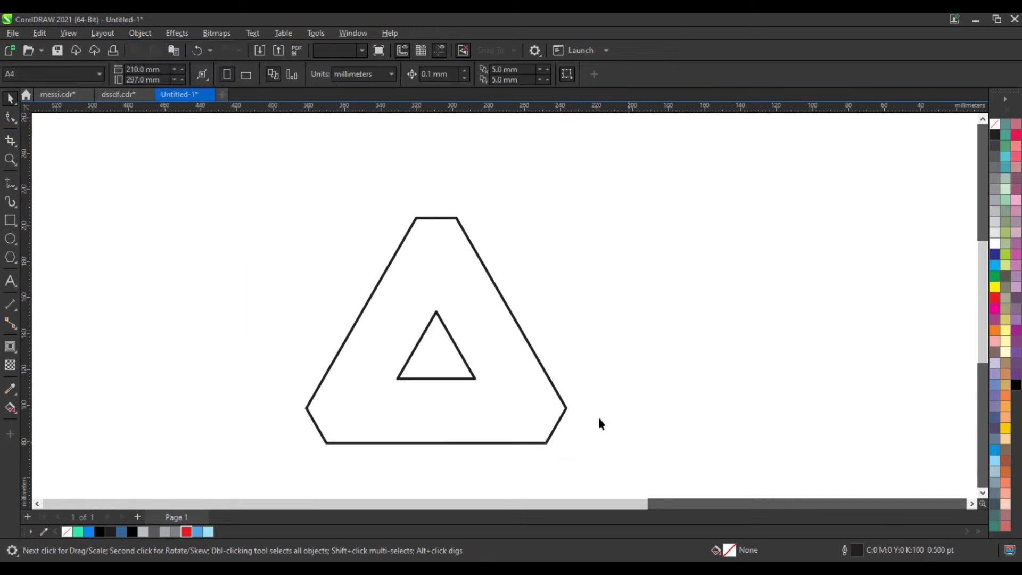
Draw a long straight diagonal line along the triangle's right side.
left_click(11, 184)
left_click(400, 193)
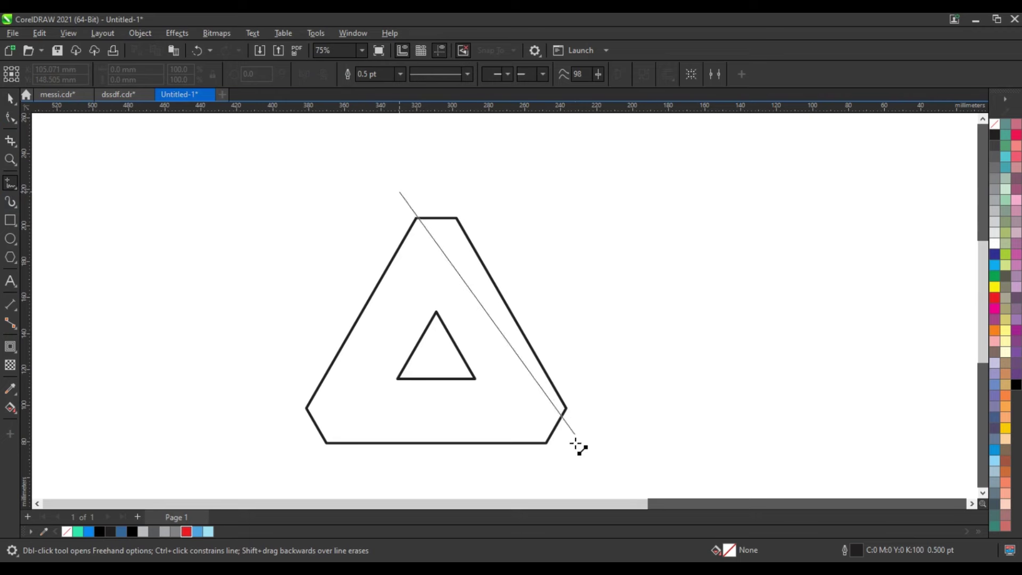
left_click(564, 470)
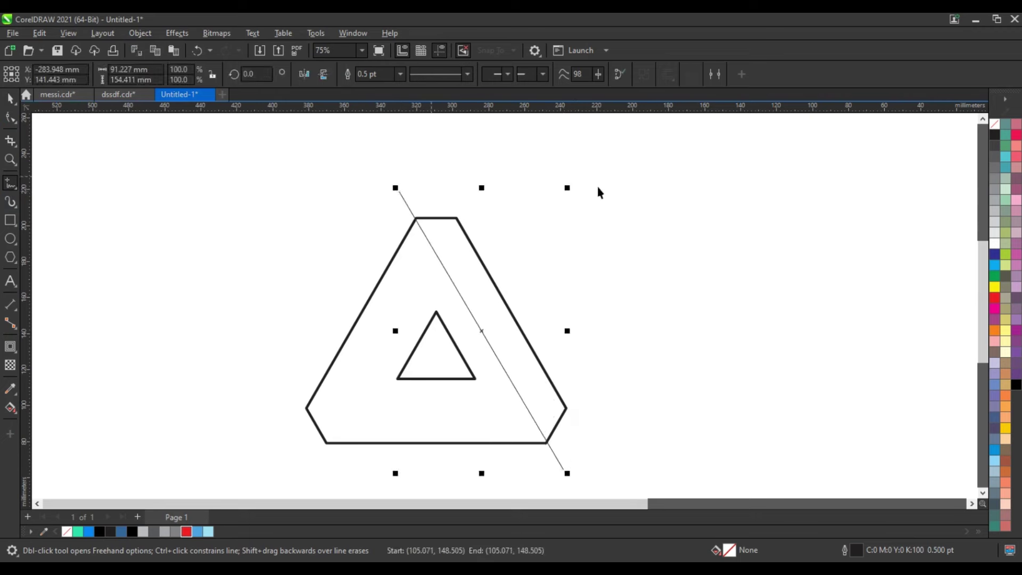
key("space")
left_click_drag(567, 188, 578, 172)
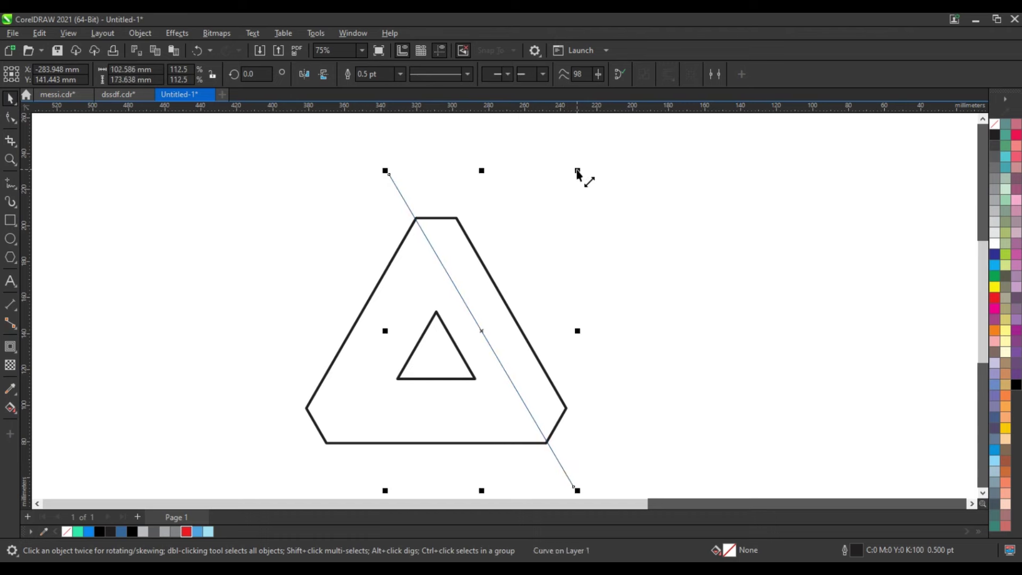
left_click(577, 171)
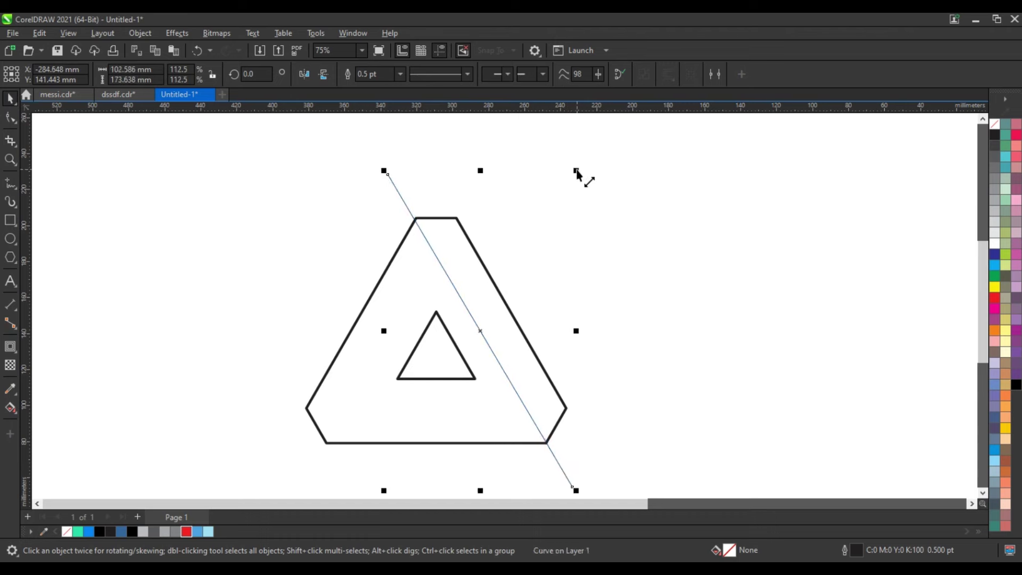
Rotate a horizontal copy of the line and bottom-align it with the inner triangle.
left_click(481, 333)
mouse_move(577, 171)
left_mouse_down()
mouse_move(581, 410)
mouse_move(541, 429)
left_mouse_up()
left_click(445, 379, "shift")
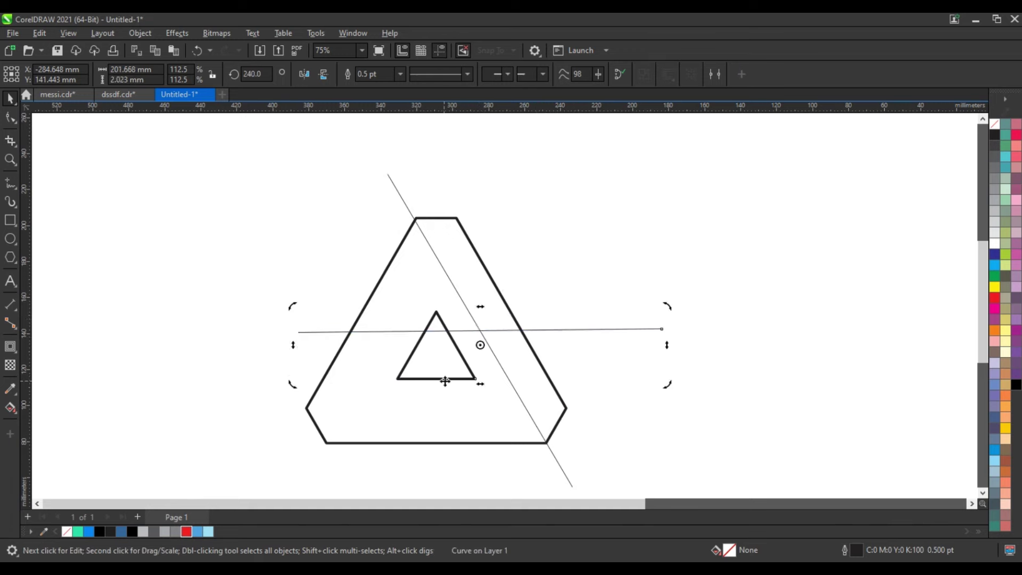
key("b")
key("Escape")
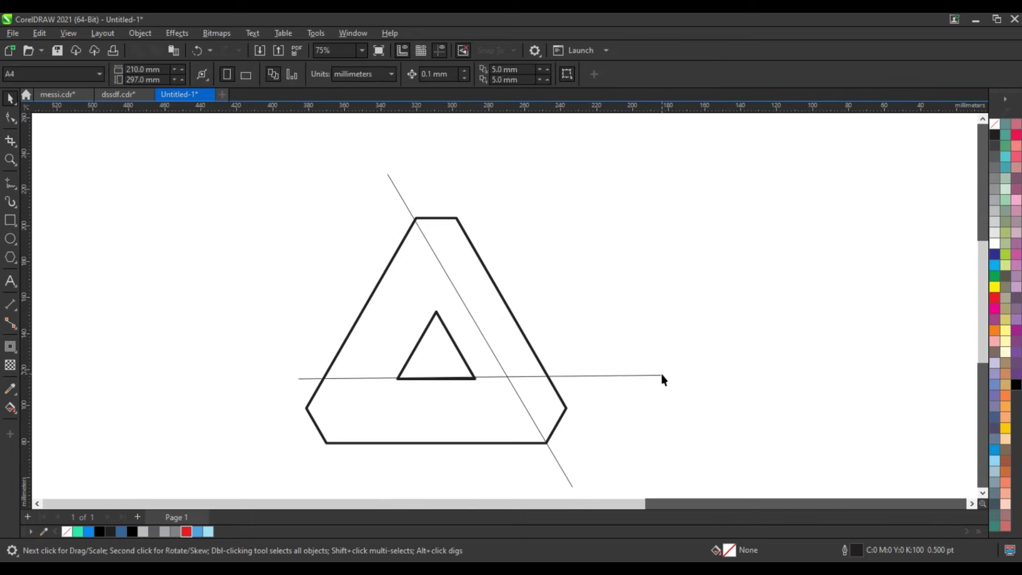
Move the horizontal line down through the side corners and centre it on the triangle.
left_click_drag(658, 376, 653, 408)
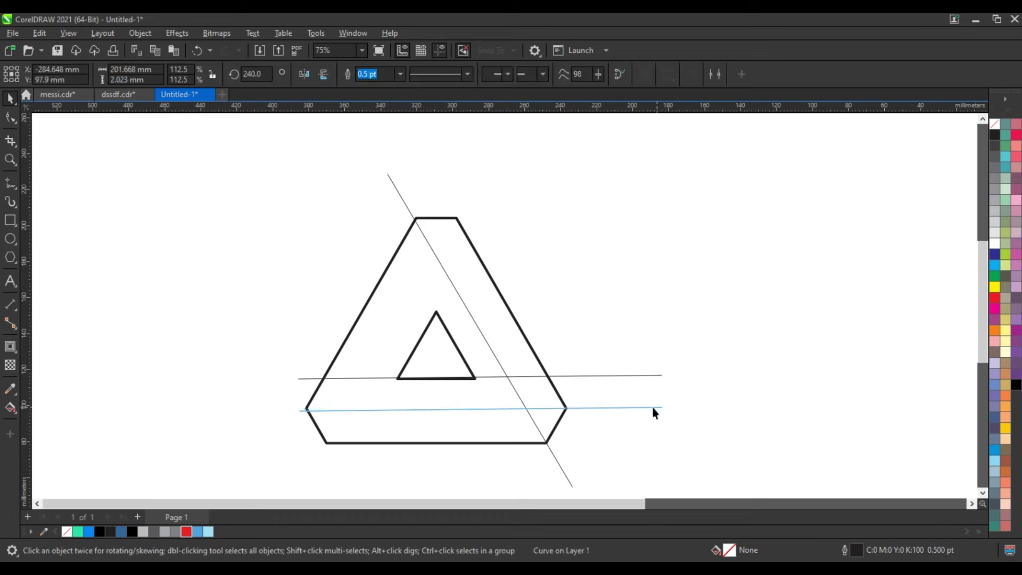
left_click(548, 380, "shift")
key("c")
key("Escape")
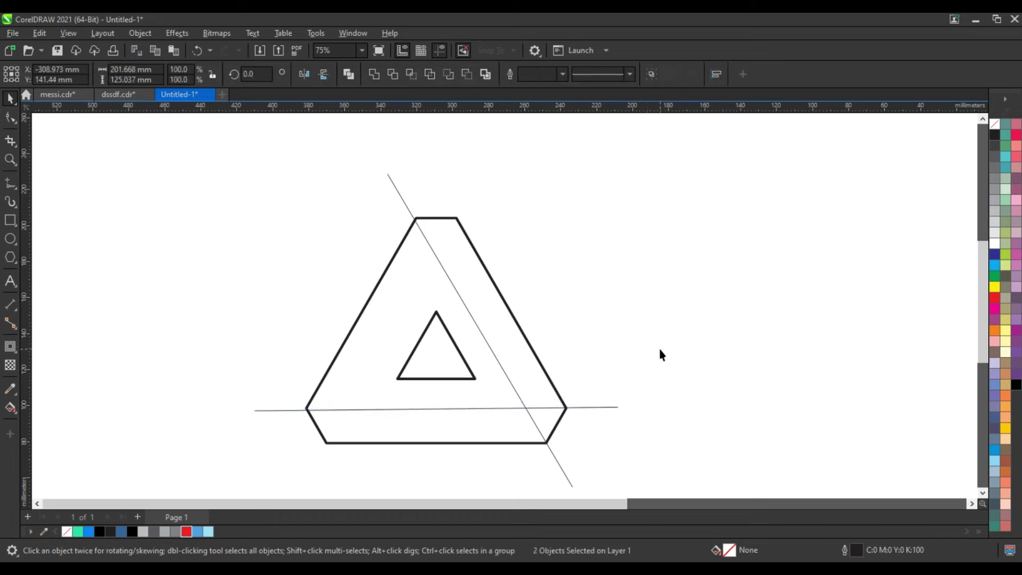
left_click(600, 407)
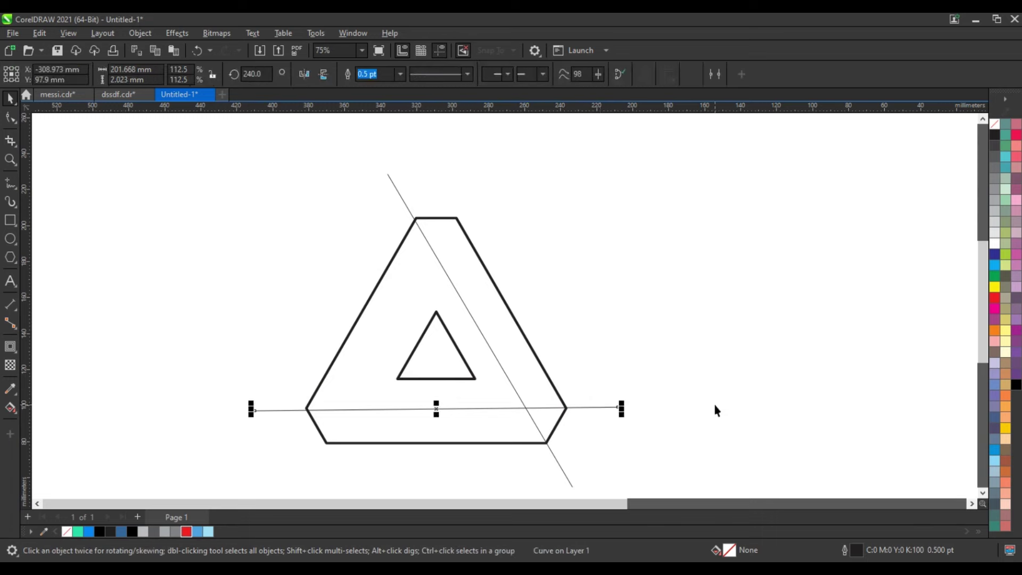
key("Up")
key("Up")
key("Up")
key("Up")
key("Up")
key("Up")
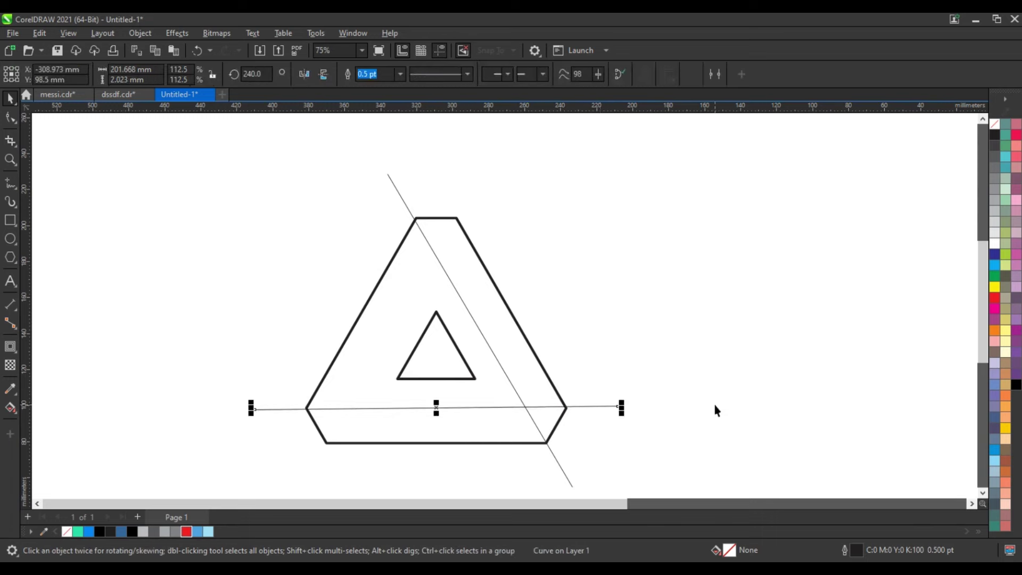
key("Down")
key("Down")
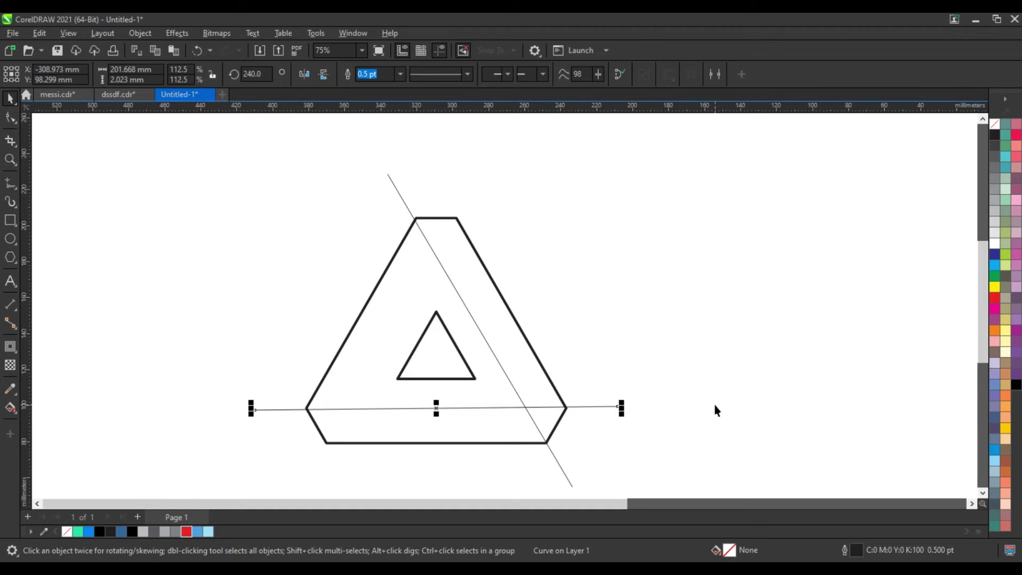
left_click(715, 410)
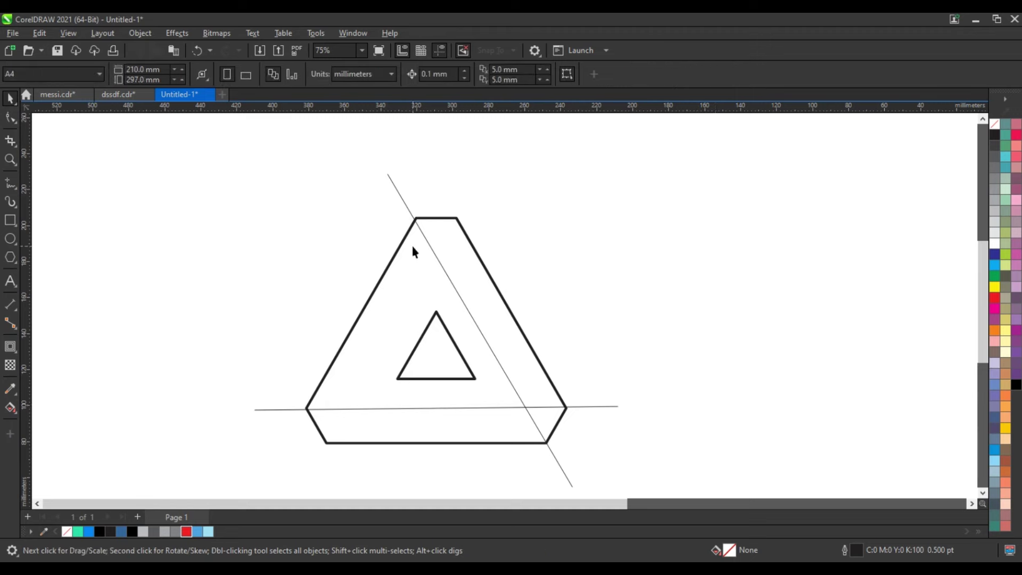
Rotate a copy of the diagonal to the opposite slant and place it across the left arm.
left_click(439, 269)
left_click(440, 268)
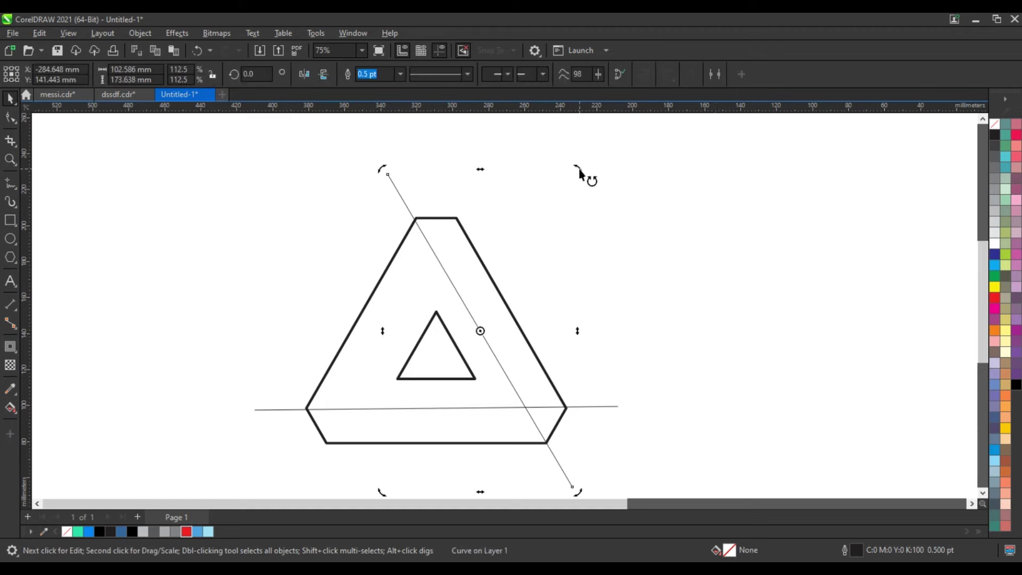
left_click_drag(580, 173, 550, 275)
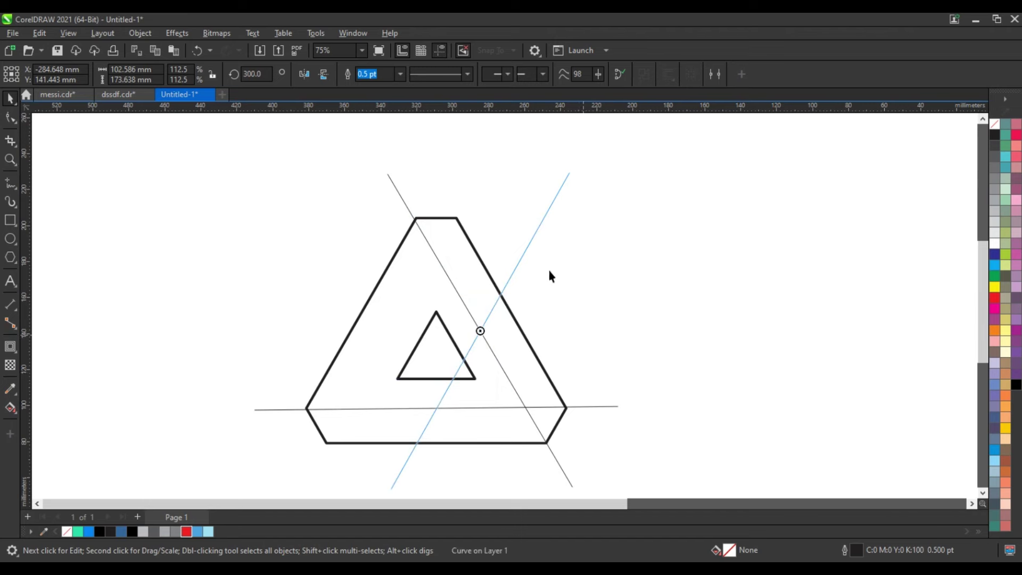
left_click_drag(531, 241, 455, 230)
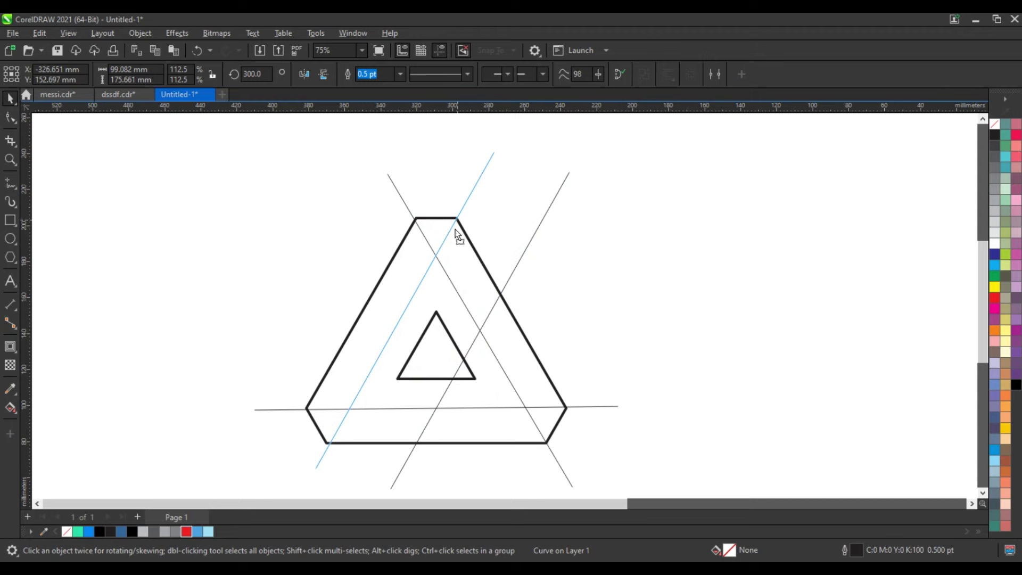
left_click_drag(456, 235, 456, 234)
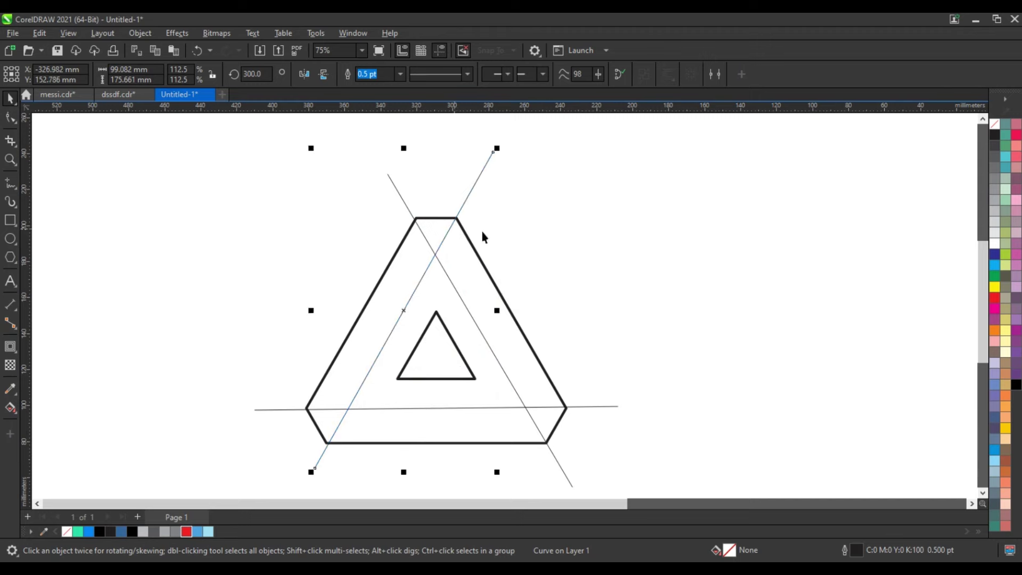
left_click(623, 205)
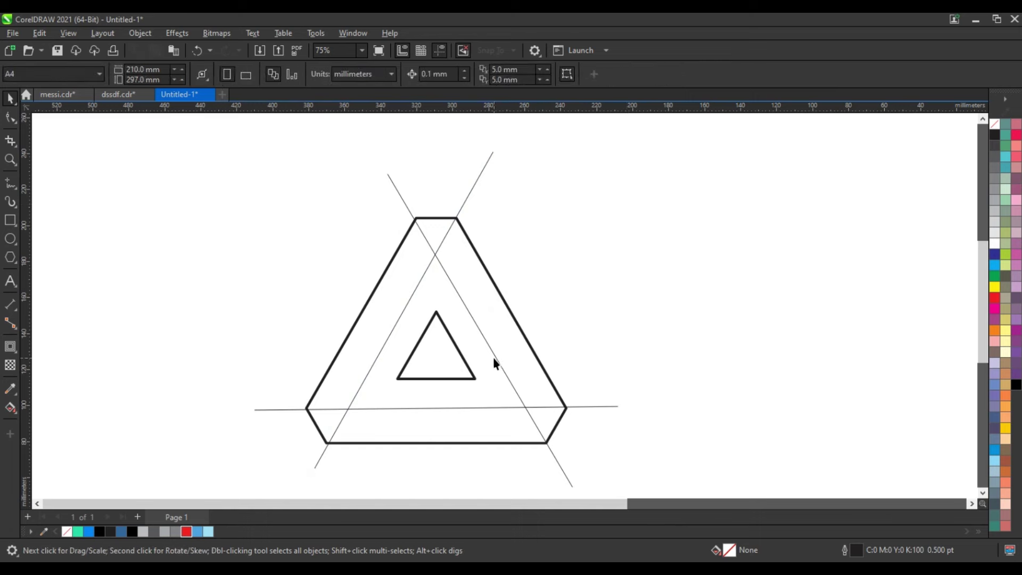
Place copies of both slanted lines through the inner triangle's apex.
left_click_drag(496, 363, 469, 373)
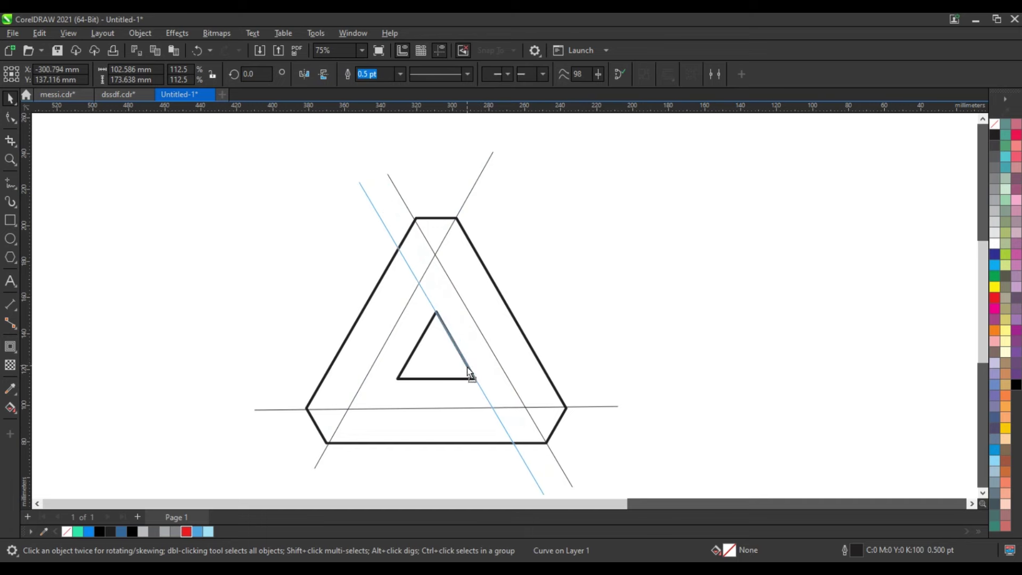
left_click_drag(468, 373, 468, 373)
left_click(405, 318)
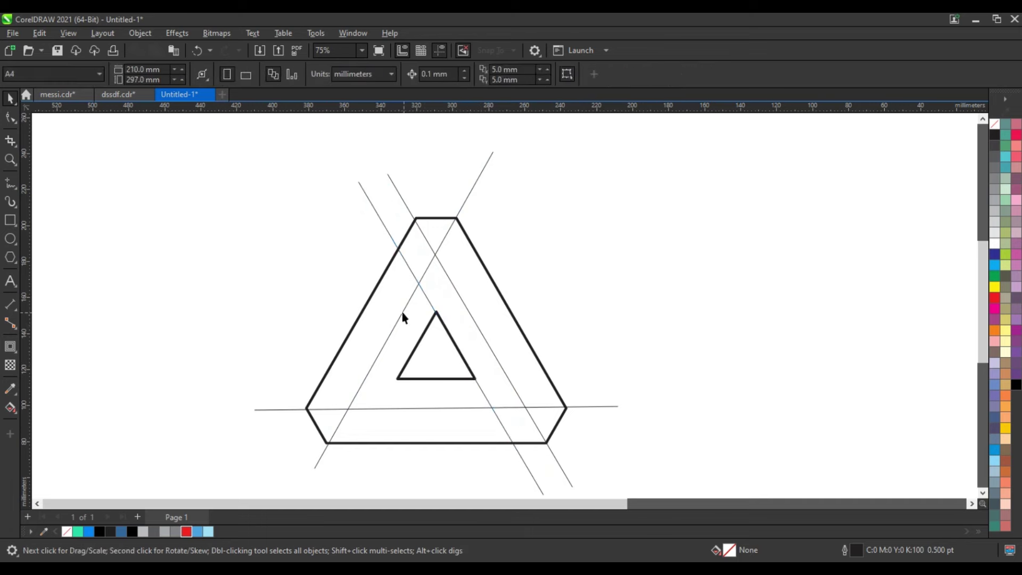
left_click_drag(410, 318, 430, 318)
left_click(622, 403)
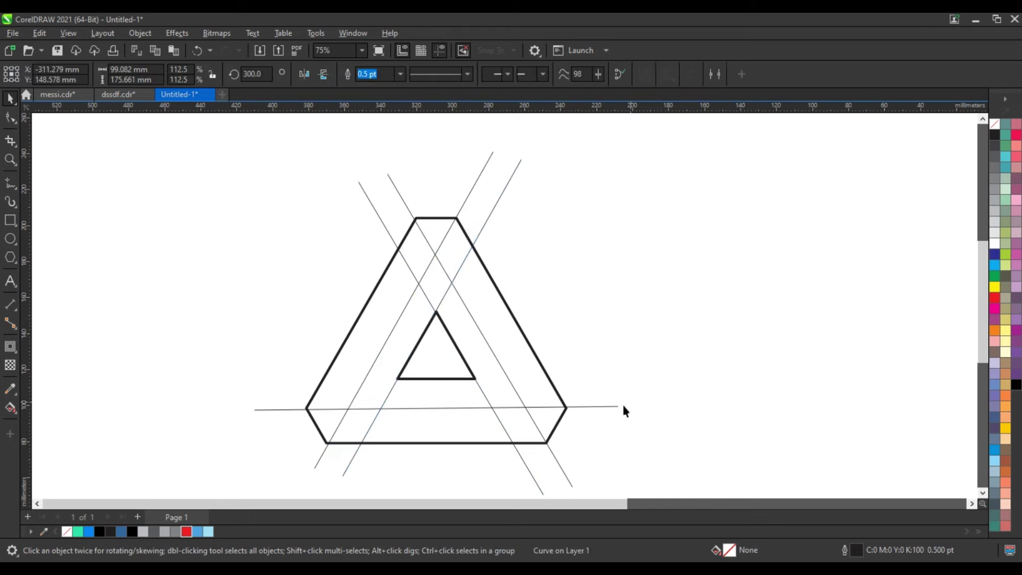
Copy the horizontal line up along the inner triangle's base, then delete the inner triangle.
left_click_drag(615, 409, 615, 376)
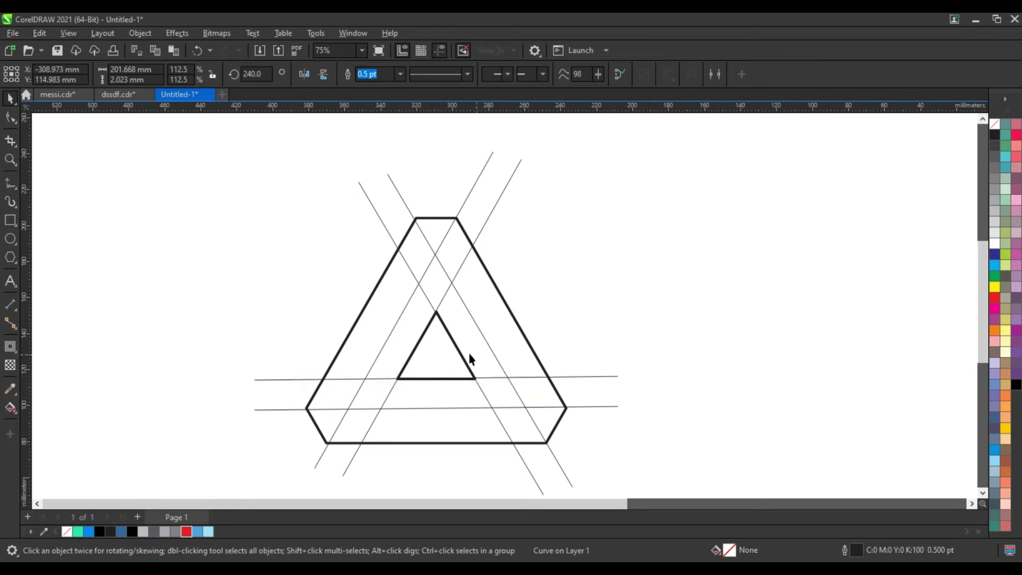
left_click(445, 355)
key("Delete")
Rotate all seven construction objects 90° and combine them into one curve.
scroll(598, 302, "down", 2)
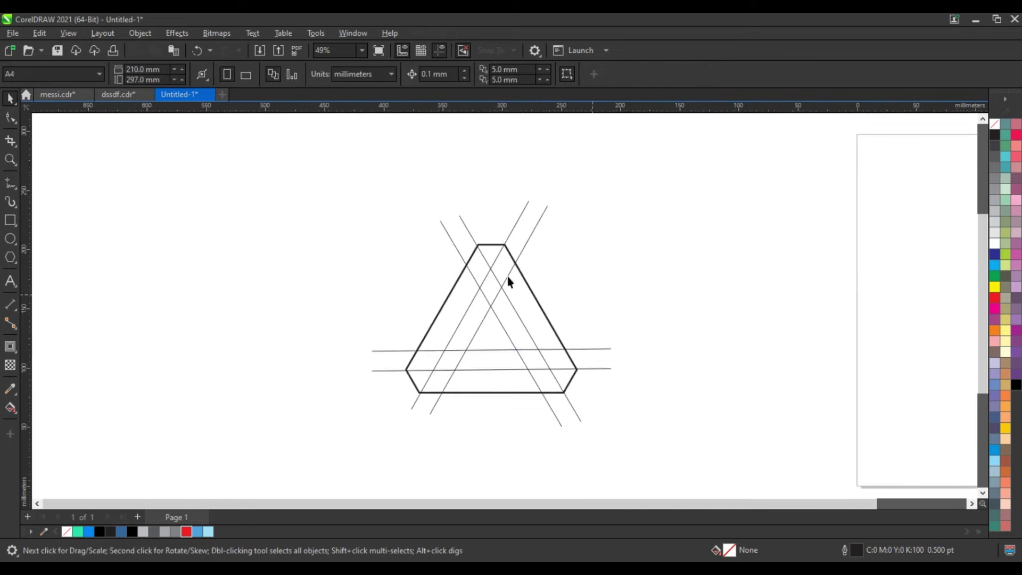
left_click_drag(289, 165, 568, 437)
mouse_move(642, 453)
left_mouse_down()
mouse_move(539, 223)
mouse_move(557, 249)
left_mouse_up()
left_click(562, 367)
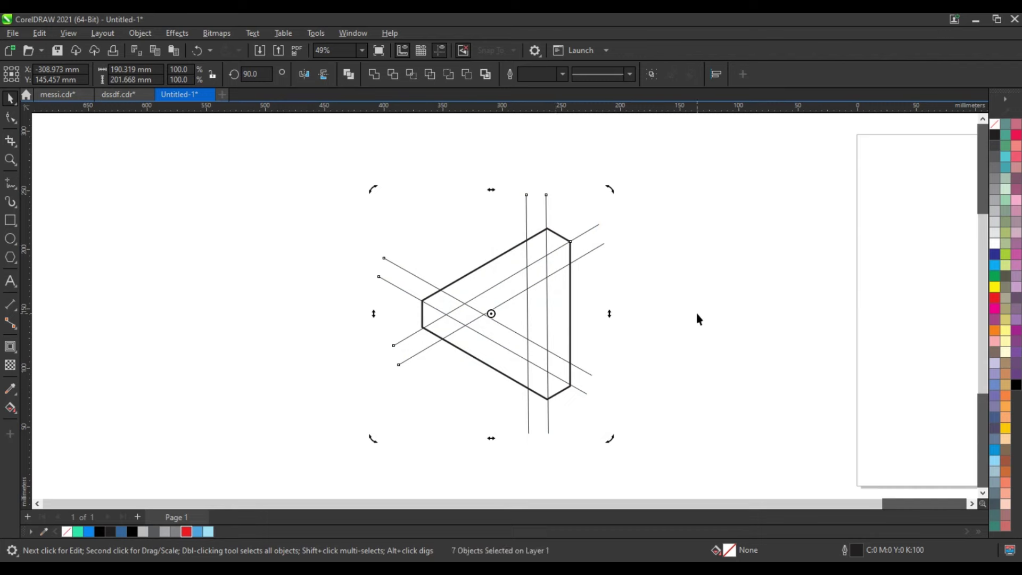
left_click(349, 74)
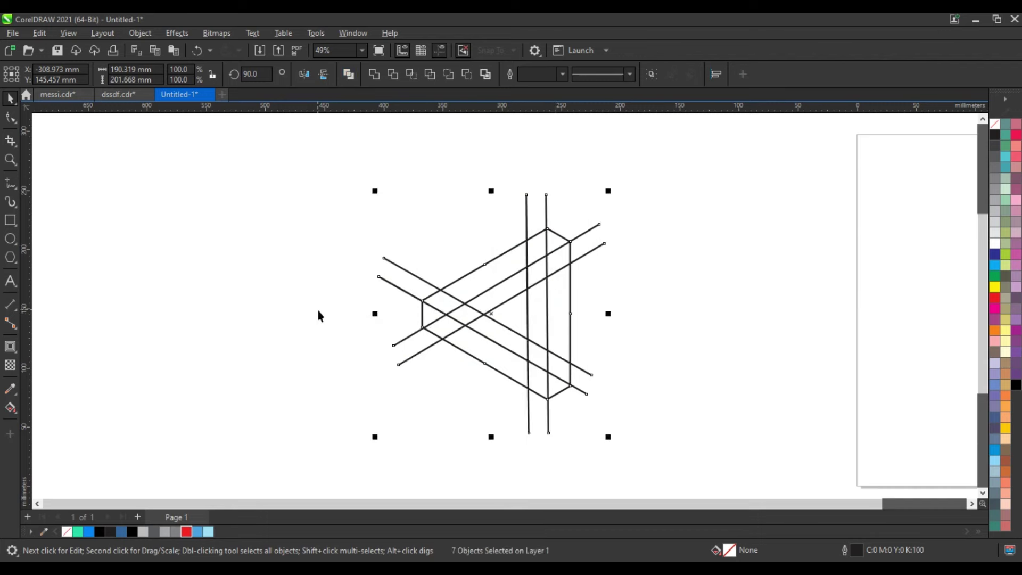
left_click(318, 309)
Give the combined drawing a 1.5 pt outline and zoom in on it.
left_click(484, 299)
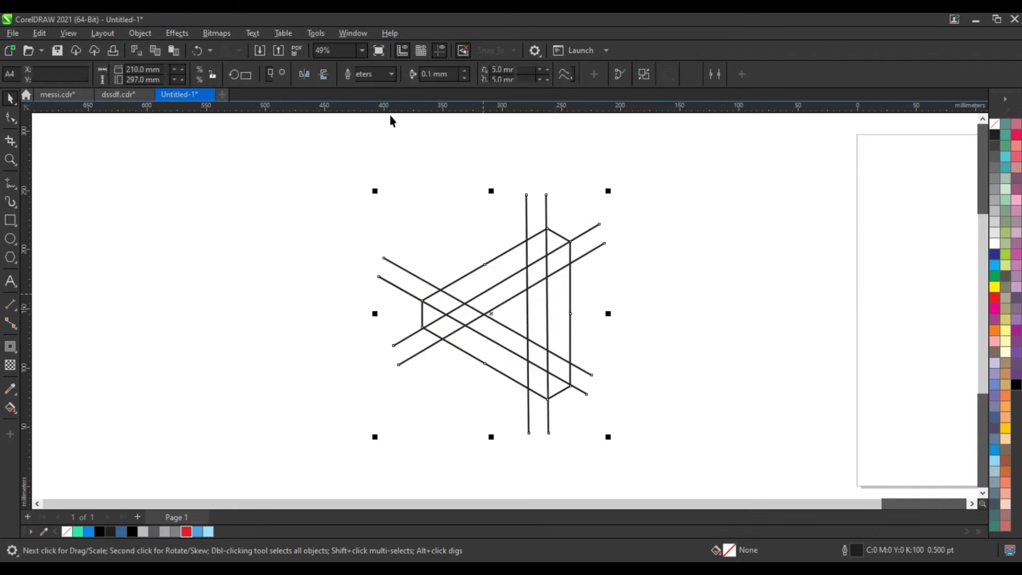
left_click(400, 74)
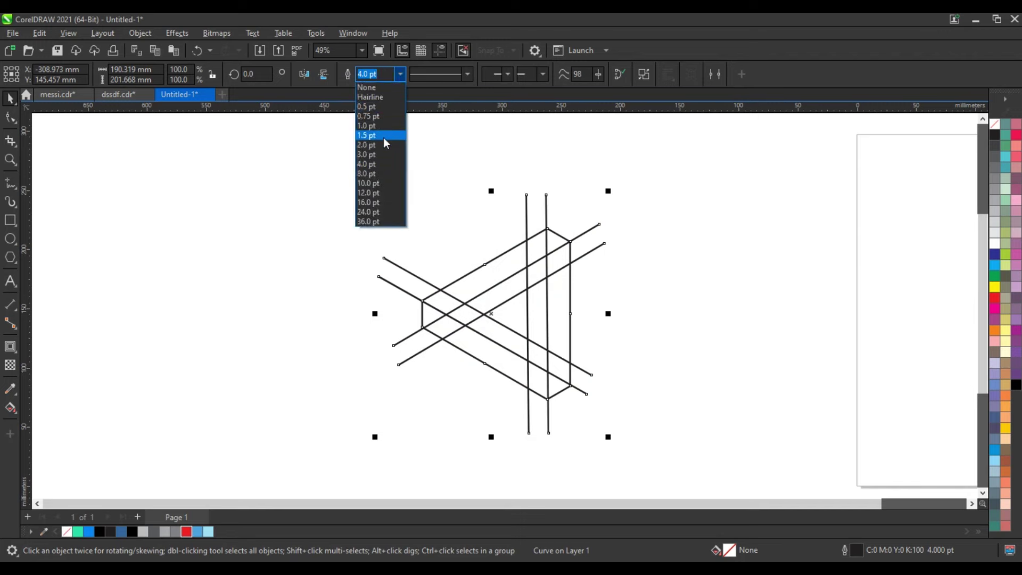
left_click(384, 136)
left_click(343, 214)
left_click(10, 160)
left_click_drag(364, 185, 652, 425)
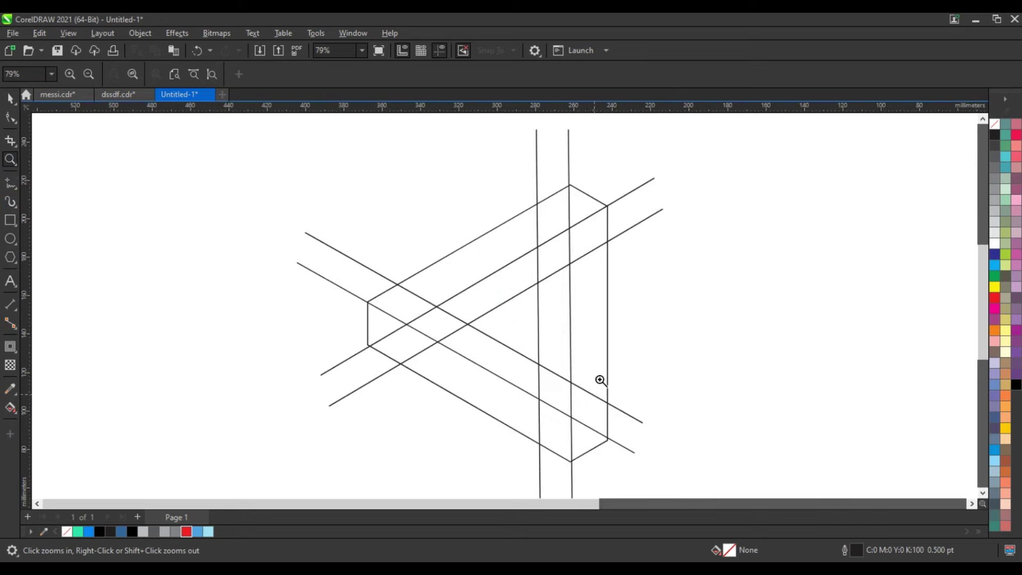
Draw a long and a short freehand guide line across the right-hand bar.
left_click(10, 184)
left_click(484, 219)
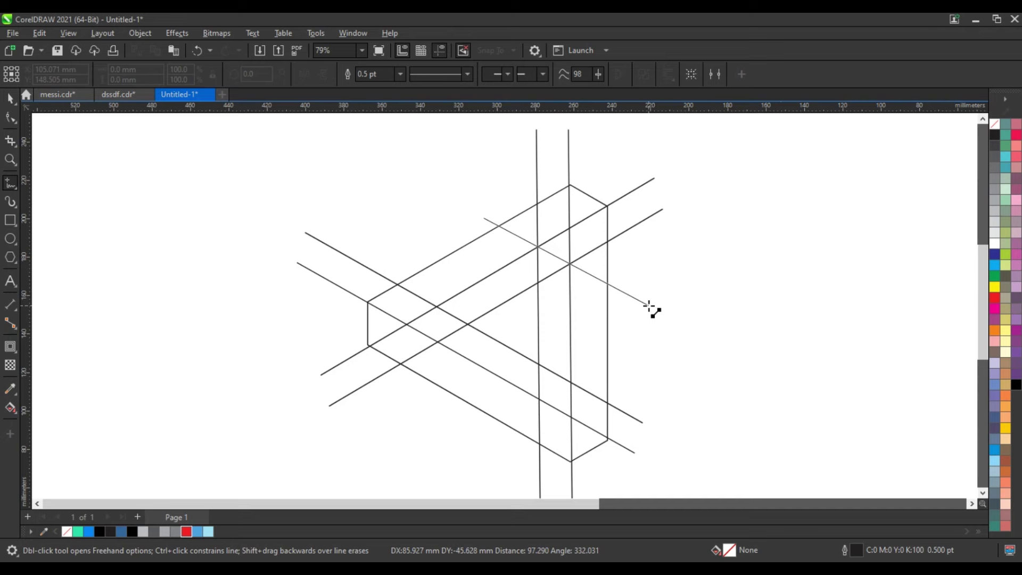
left_click(649, 305)
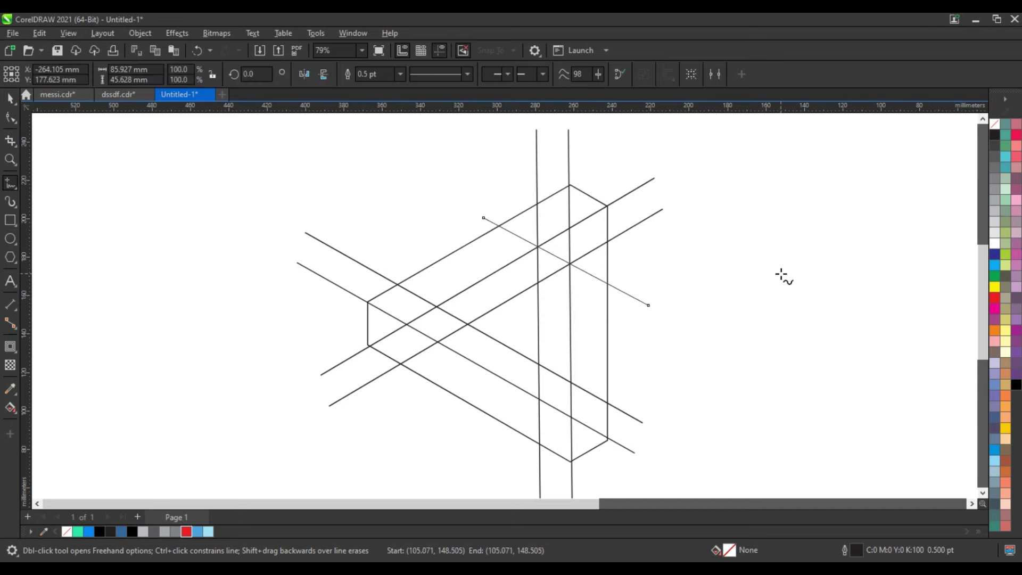
left_click(628, 262)
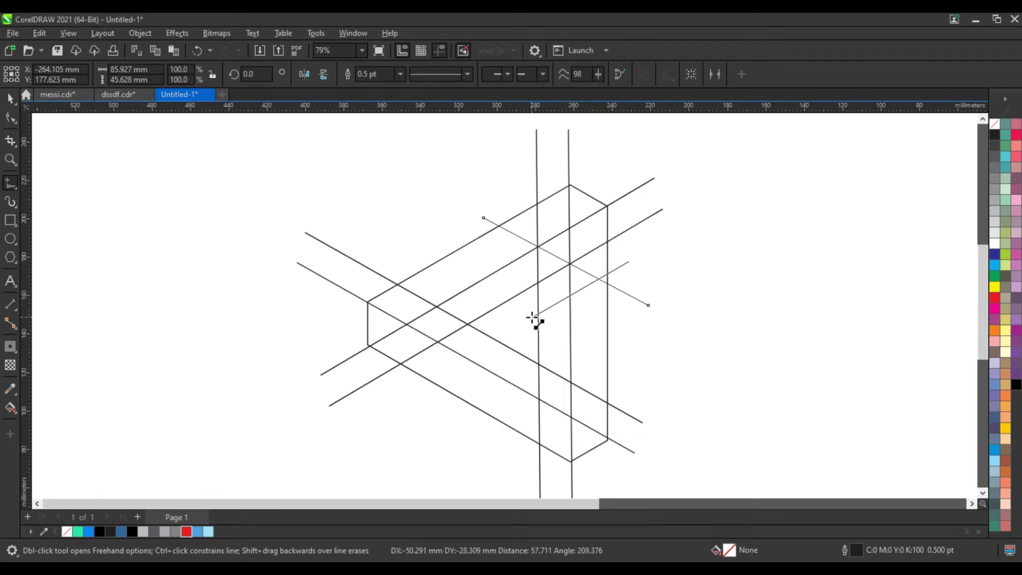
left_click(532, 318)
key("space")
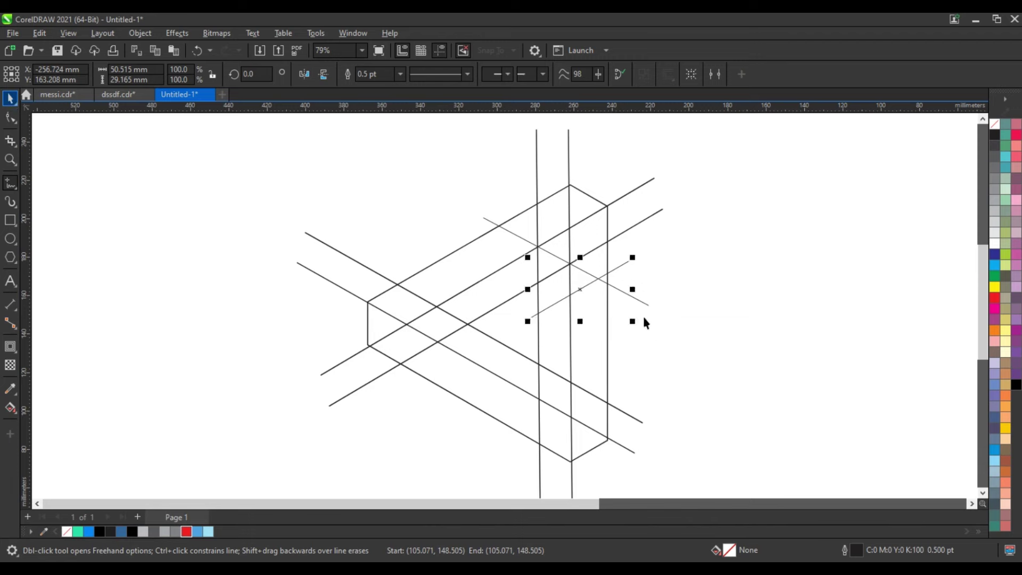
left_click(634, 312)
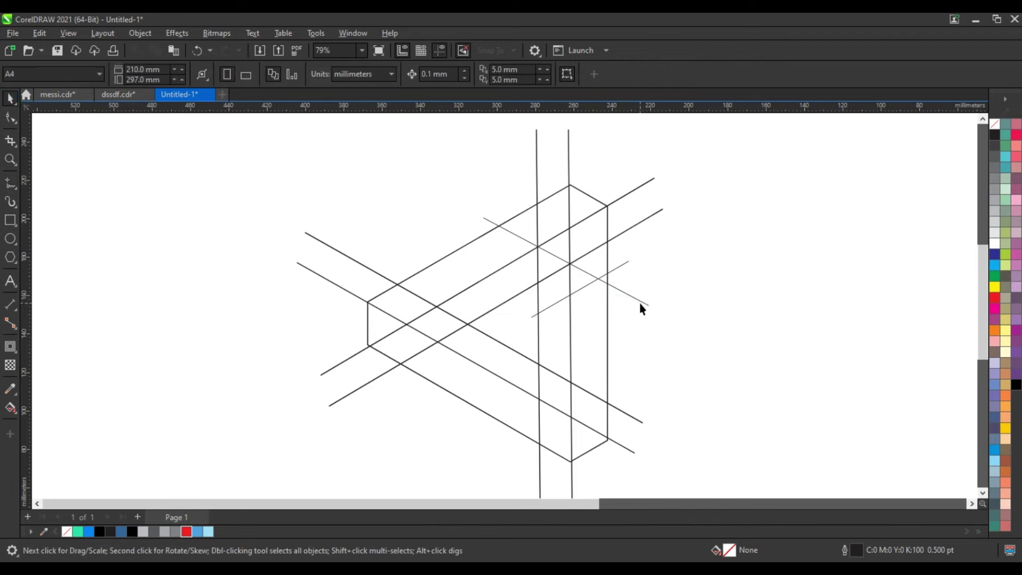
Duplicate the long guide line lower down and nudge the short line down three steps.
left_click_drag(641, 303, 638, 348)
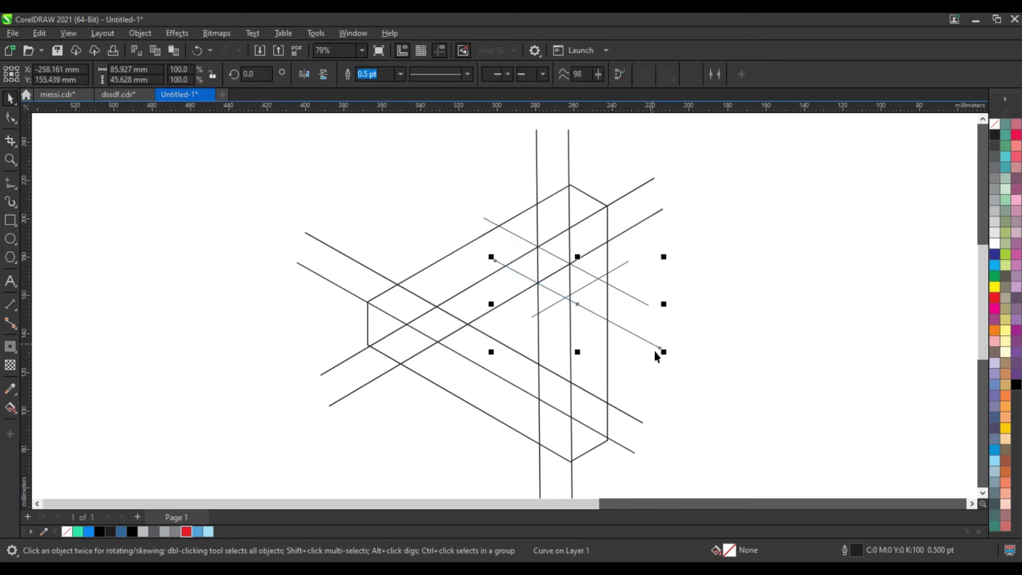
left_click(10, 118)
left_click(10, 99)
left_click(618, 269)
key("Down")
key("Down")
key("Down")
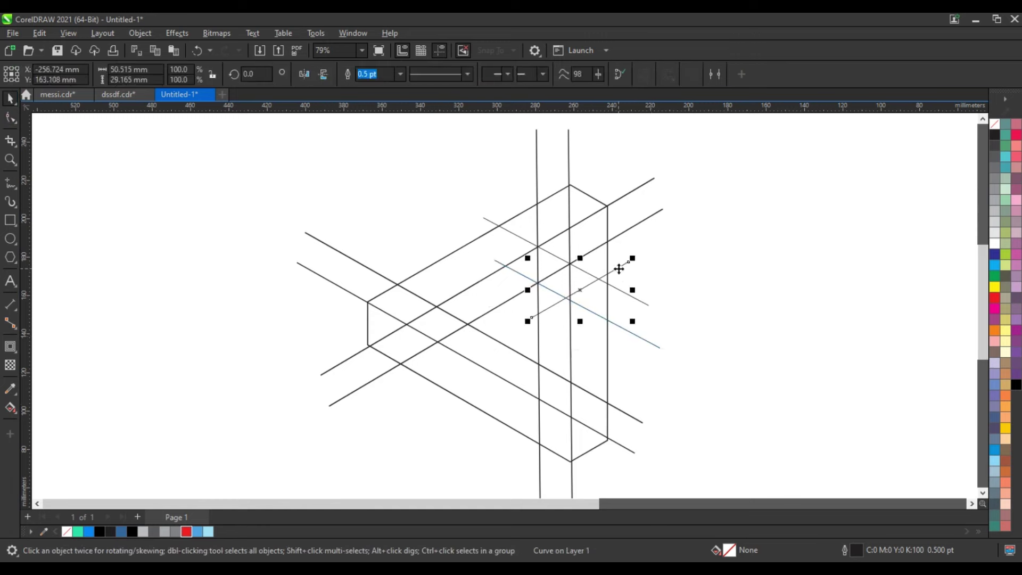
key("Down")
key("Down")
key("Down")
key("Down")
key("Down")
key("Down")
key("Down")
key("Down")
key("Down")
key("Down")
key("Down")
key("Down")
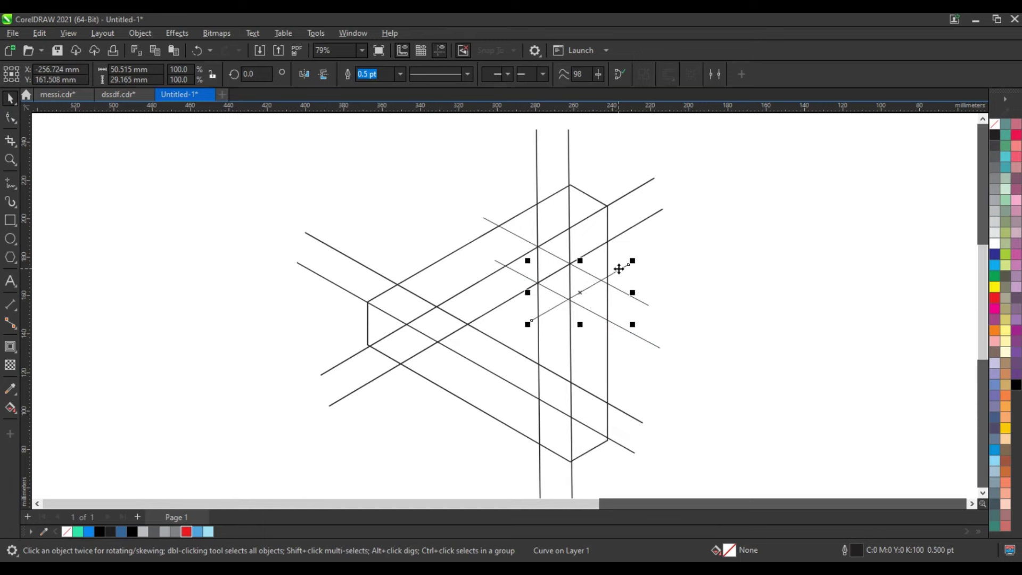
key("Down")
key("Down")
key("Down")
key("Down")
key("Down")
key("Down")
Combine all the construction lines into one curve with a 0.75 pt outline.
scroll(402, 211, "down", 2)
left_click_drag(246, 133, 673, 458)
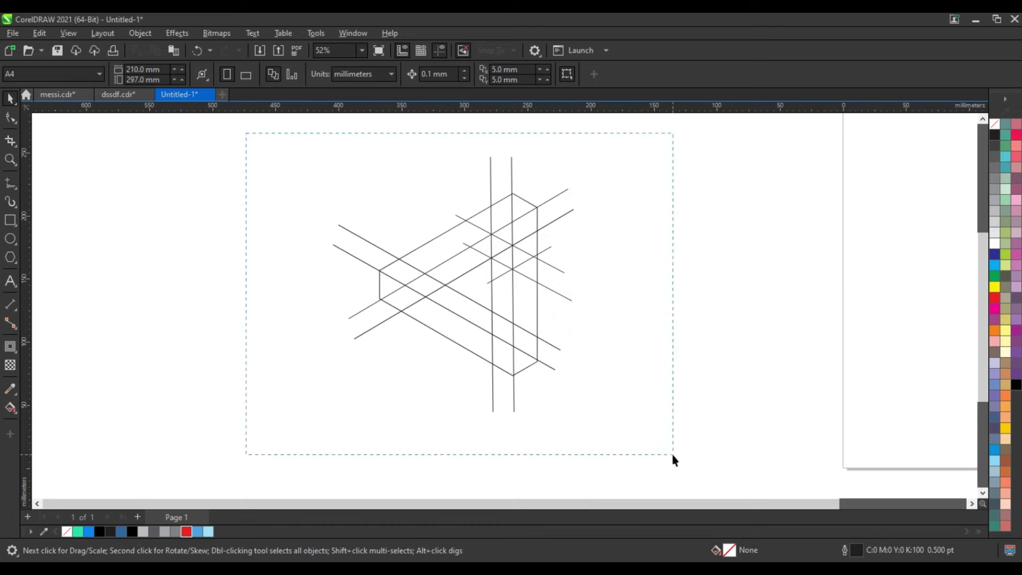
scroll(492, 208, "up", 2)
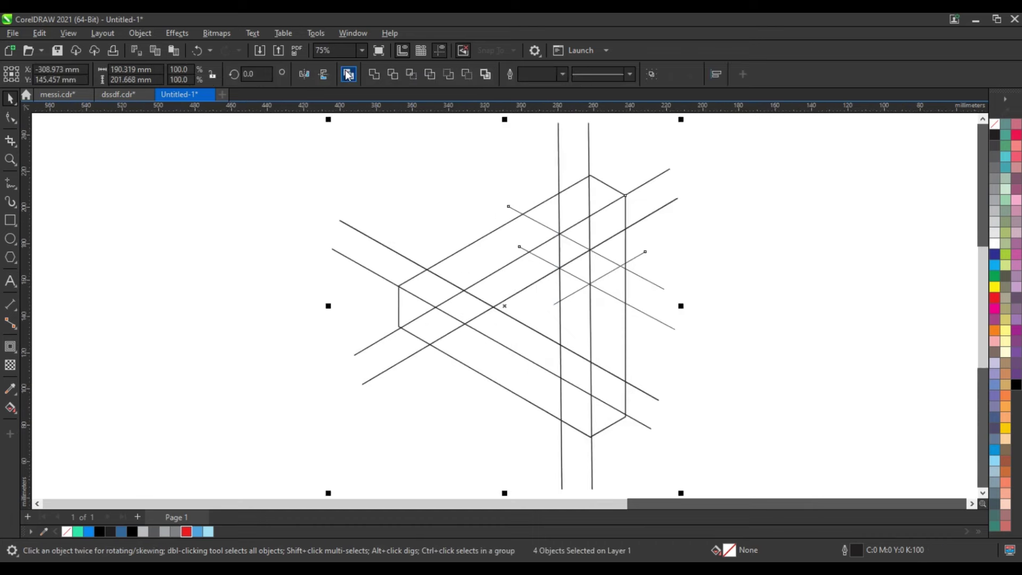
left_click(348, 75)
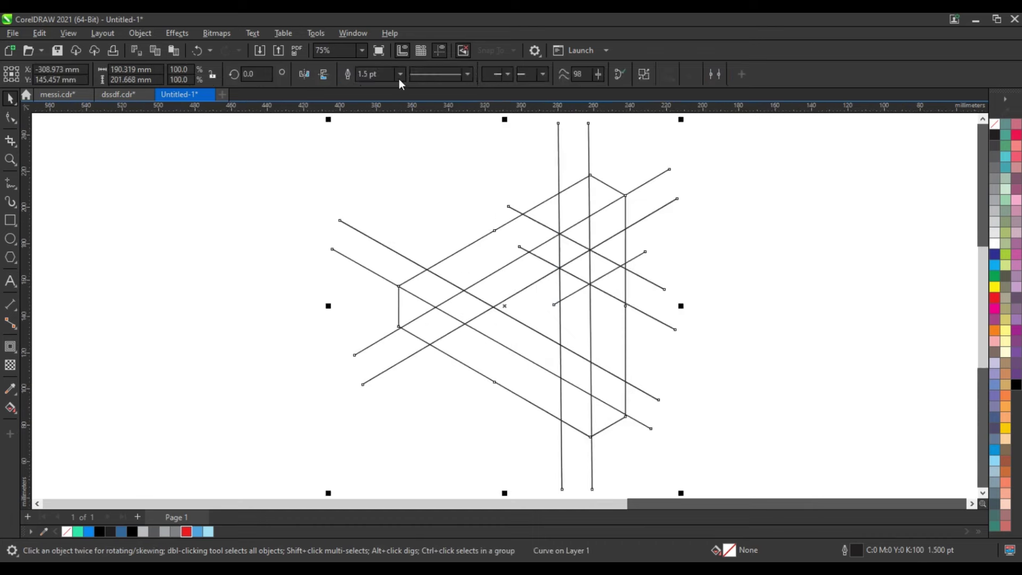
left_click(400, 74)
left_click(388, 115)
left_click(259, 262)
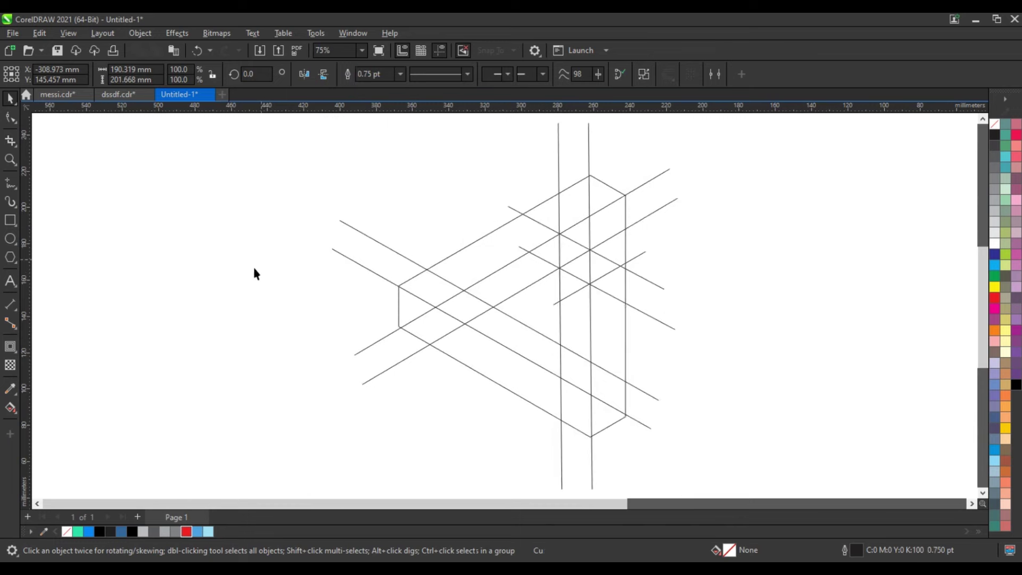
left_click(16, 413)
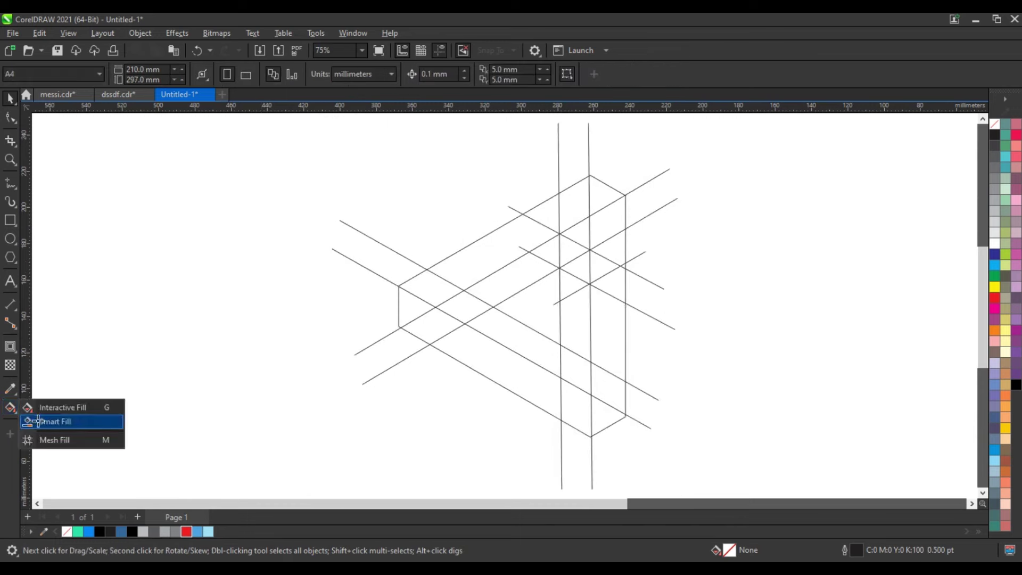
Smart Fill the four left-arm regions, weld them, and colour the V shape 50% grey.
left_click(38, 422)
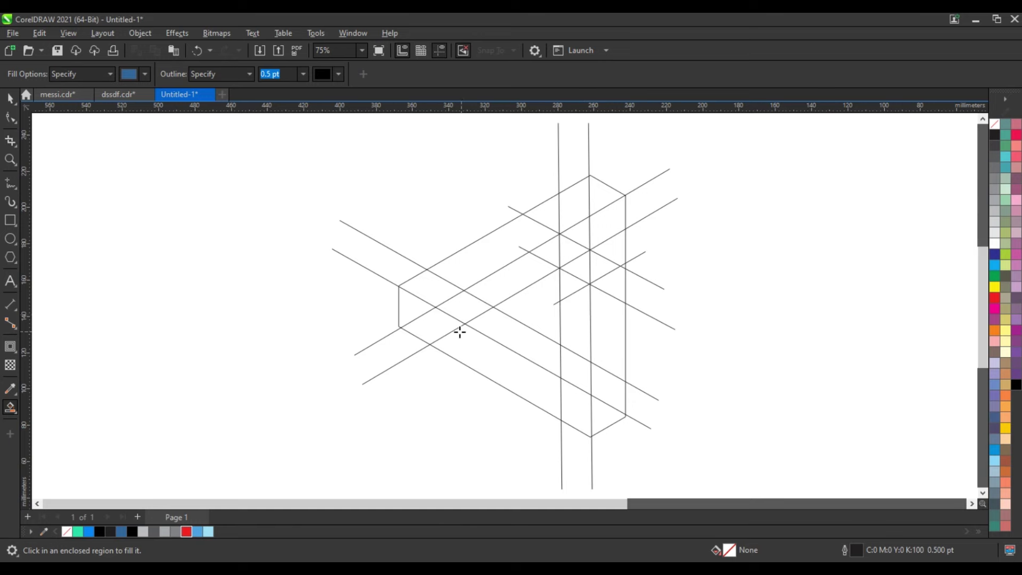
left_click(542, 344)
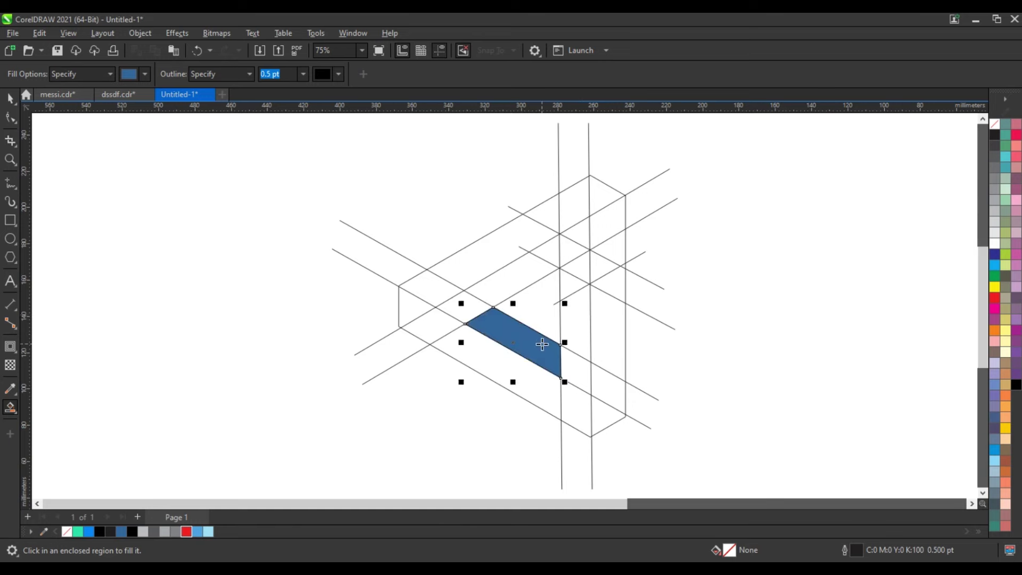
left_click(463, 311)
left_click(432, 289)
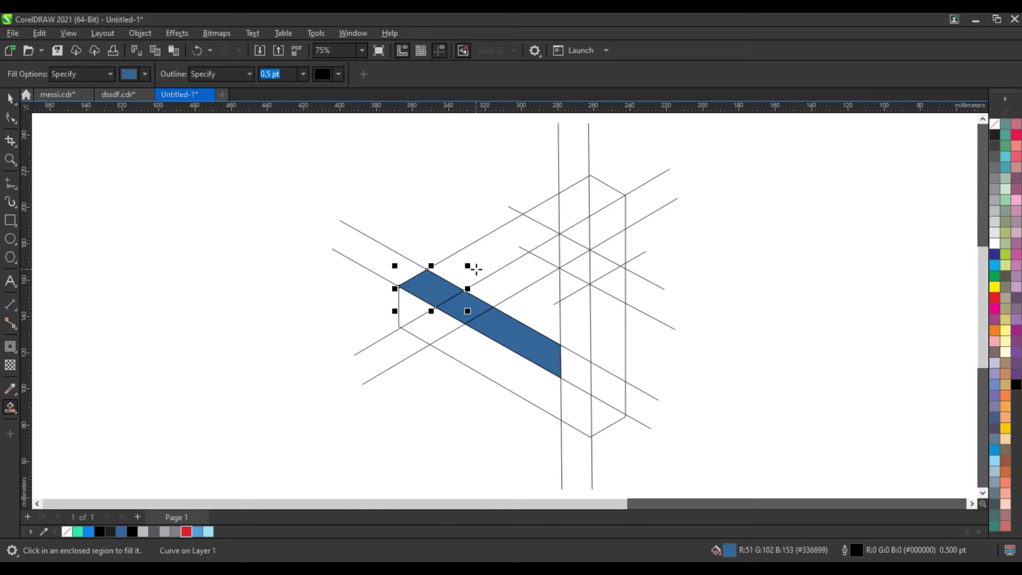
left_click(476, 269)
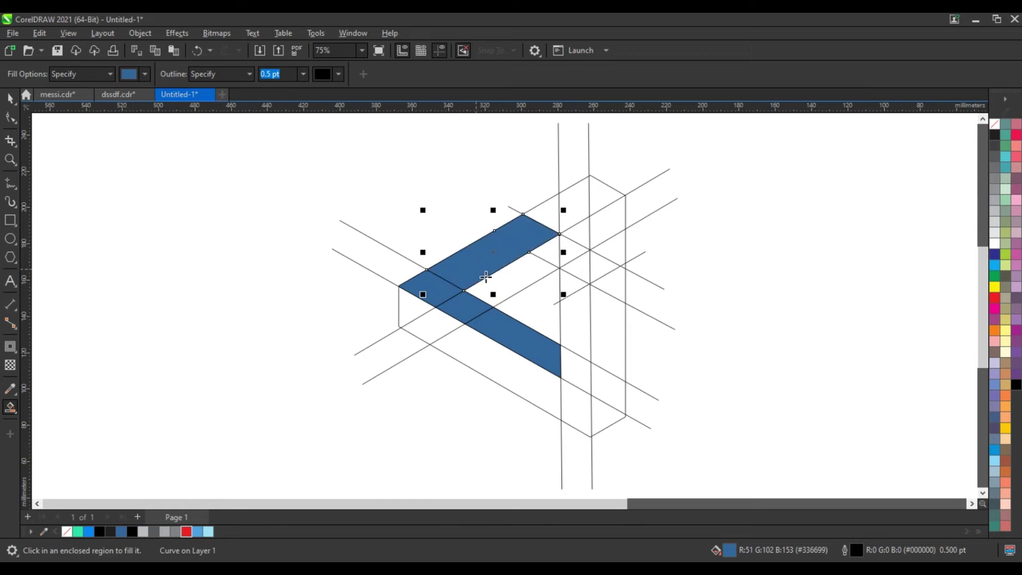
key("space")
left_click(436, 290, "shift")
left_click(466, 307, "shift")
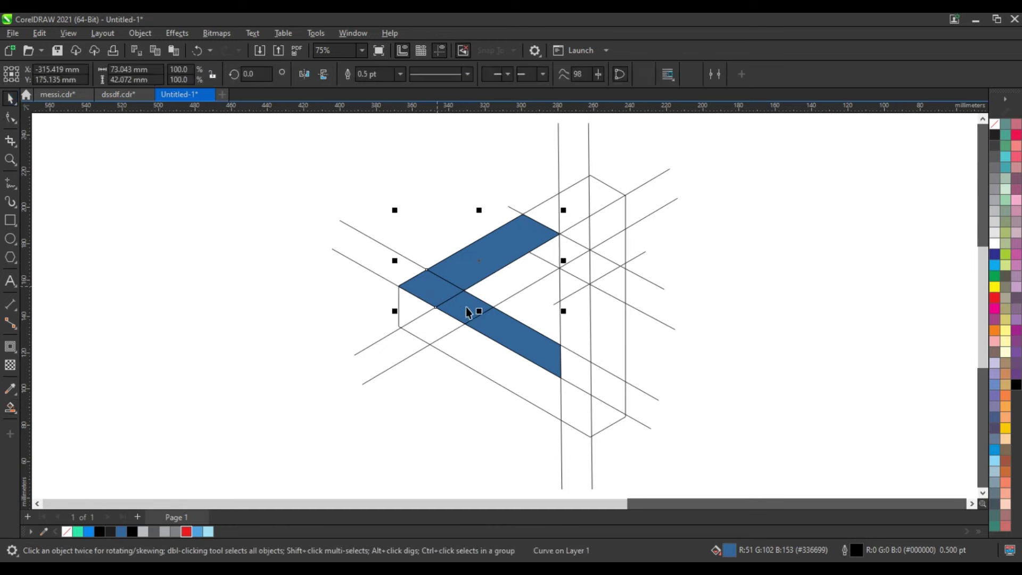
left_click(374, 74)
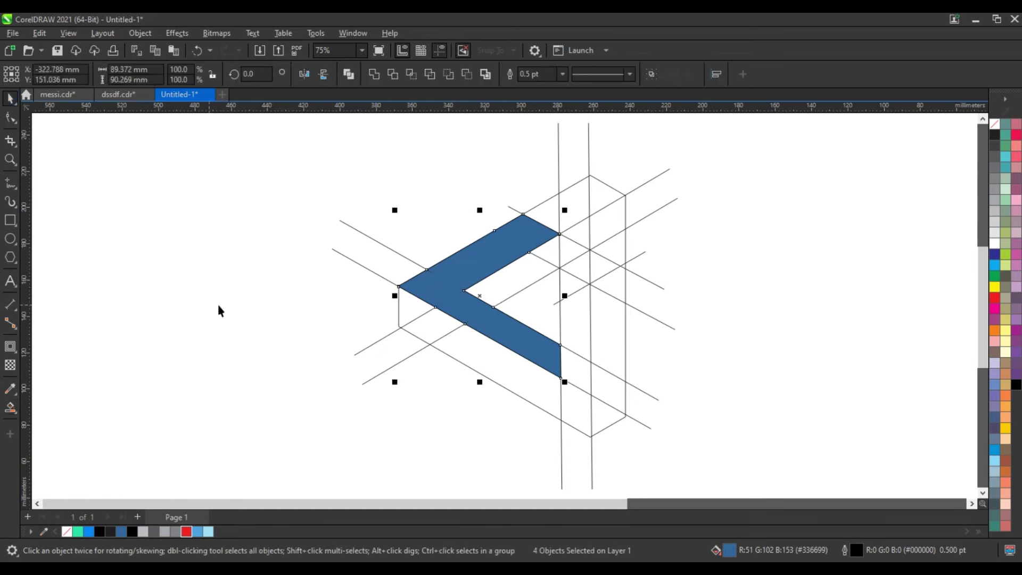
left_click(995, 189)
left_click(810, 269)
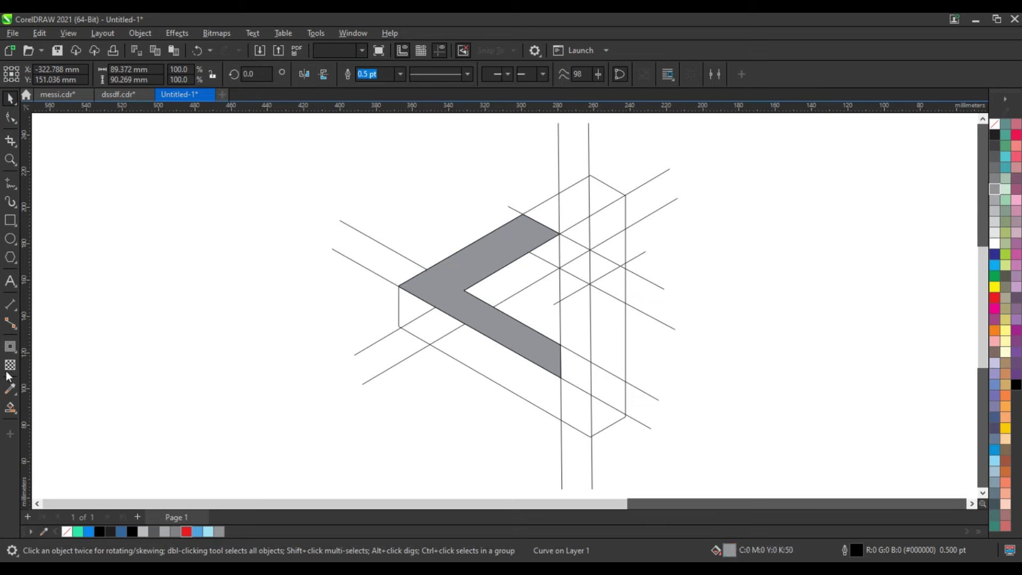
Fill and combine the two inner V regions, colouring the inner strip light grey.
left_click(12, 407)
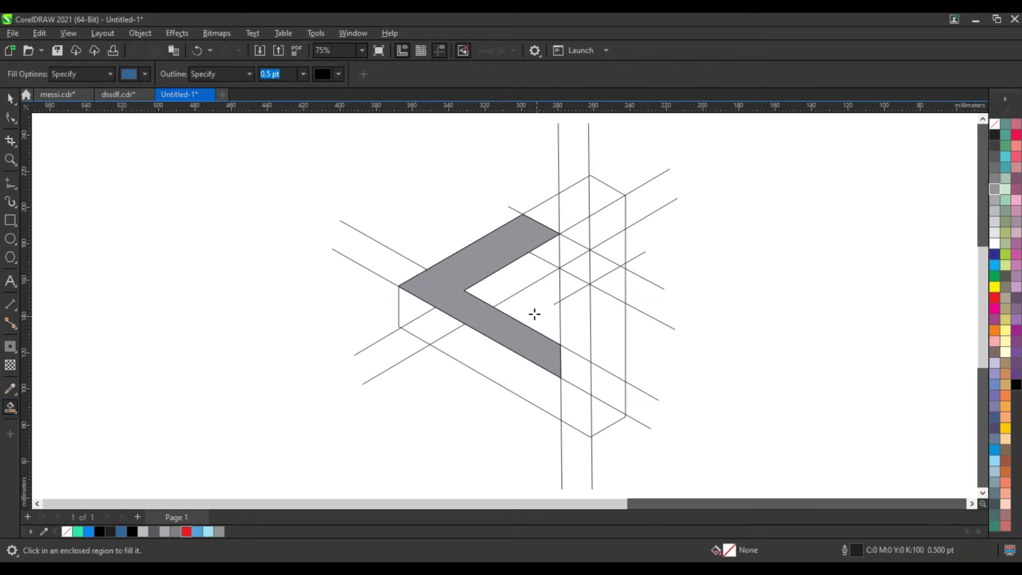
left_click(506, 286)
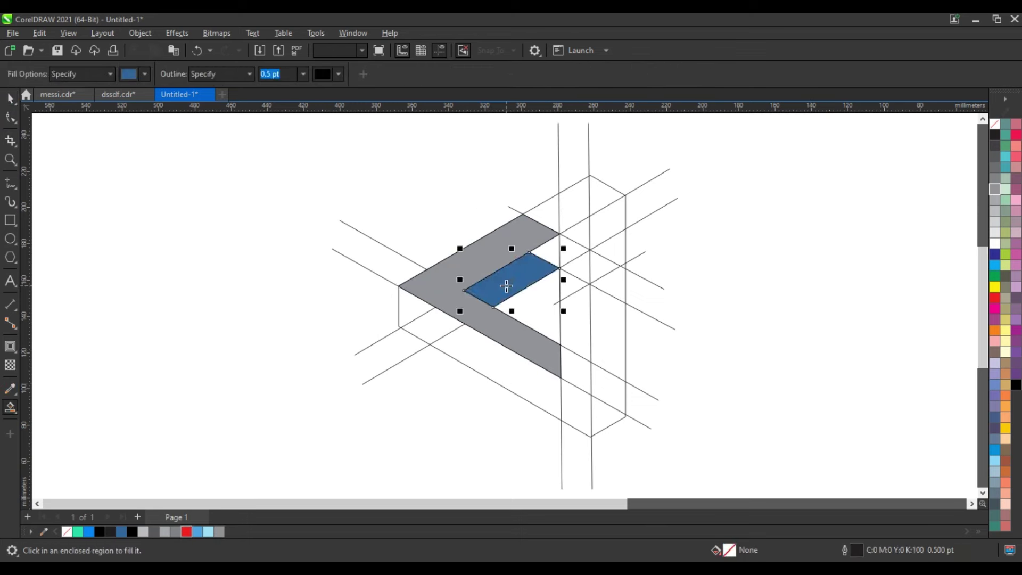
left_click(551, 256)
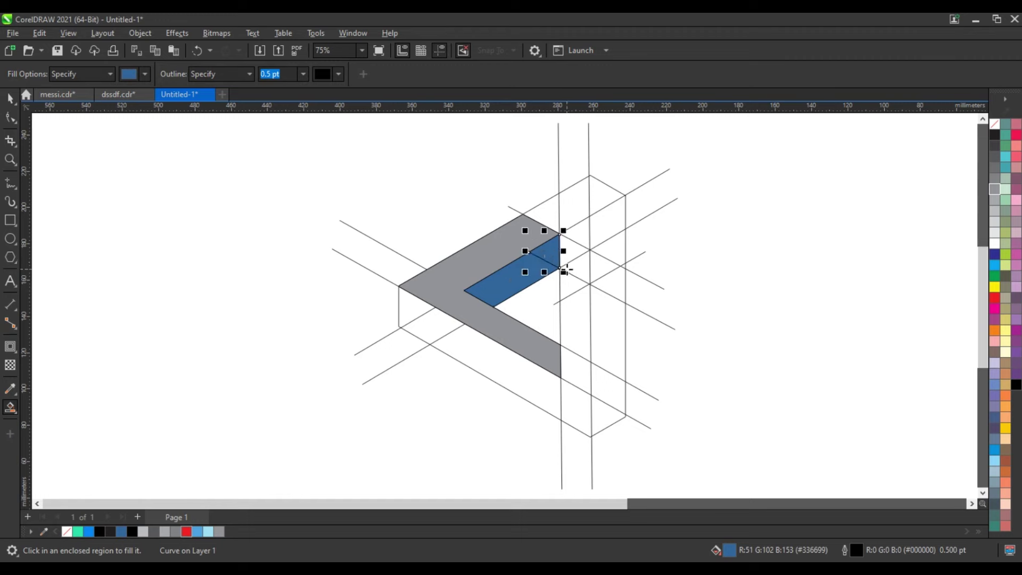
key("space")
left_click(503, 289, "shift")
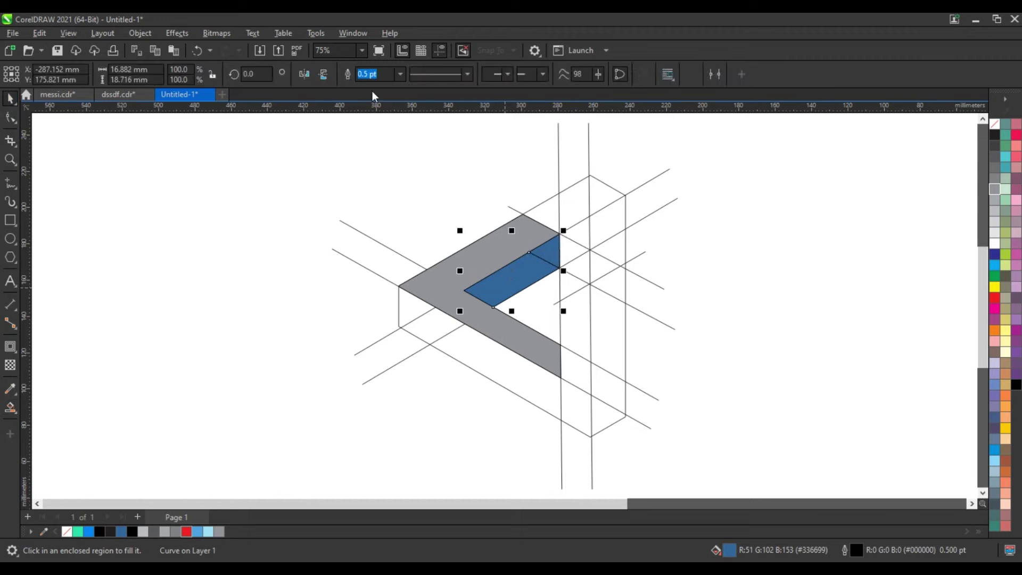
key("ctrl+l")
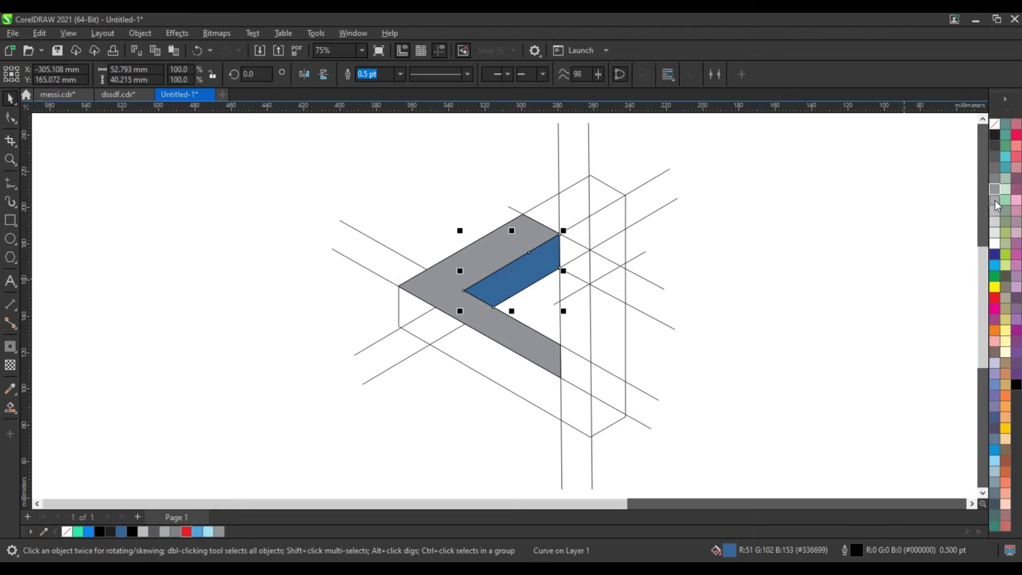
left_click(996, 213)
left_click(804, 270)
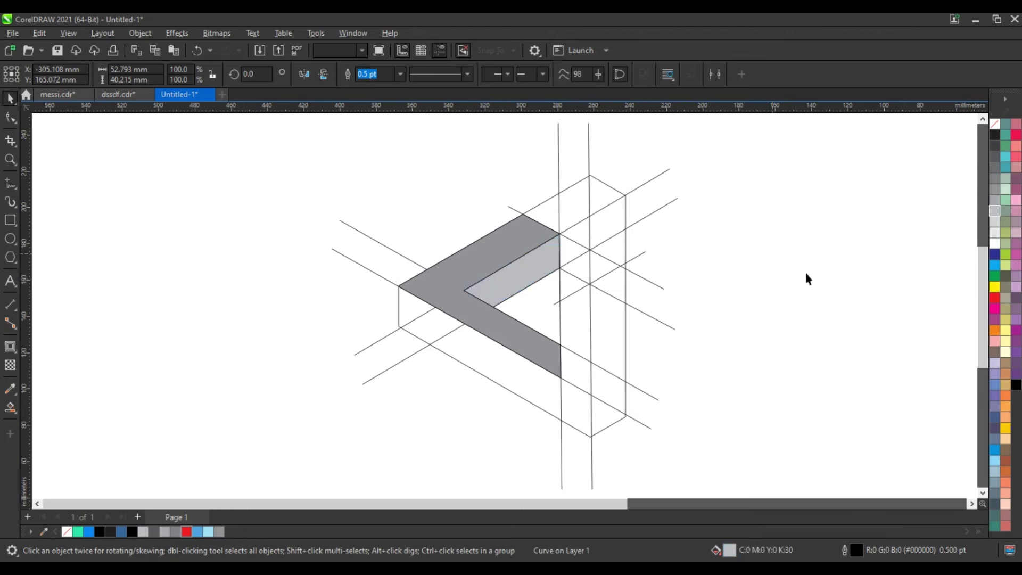
Fill and weld the top-corner regions into one light grey top face.
left_click(11, 408)
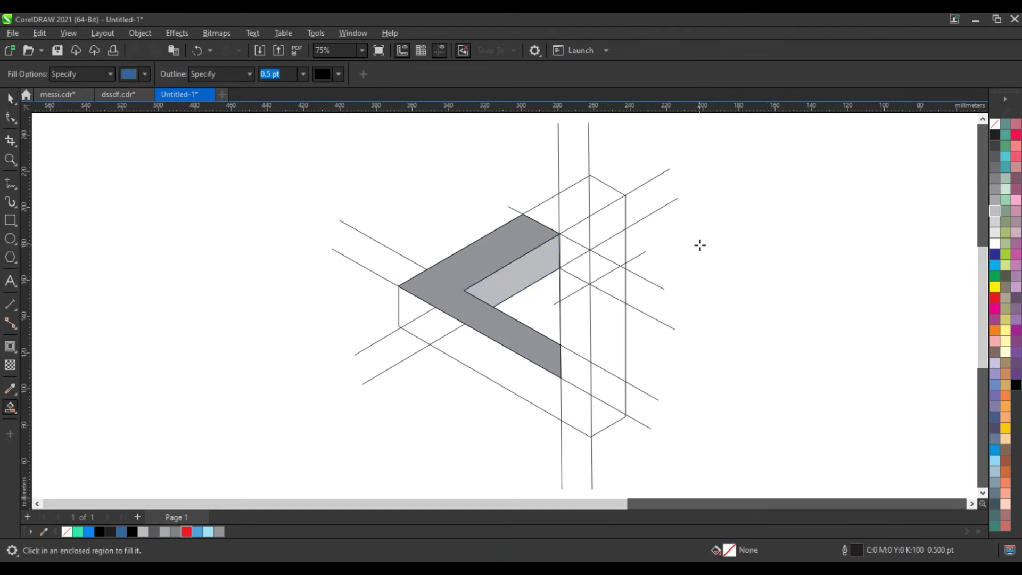
left_click(539, 212)
left_click(580, 203)
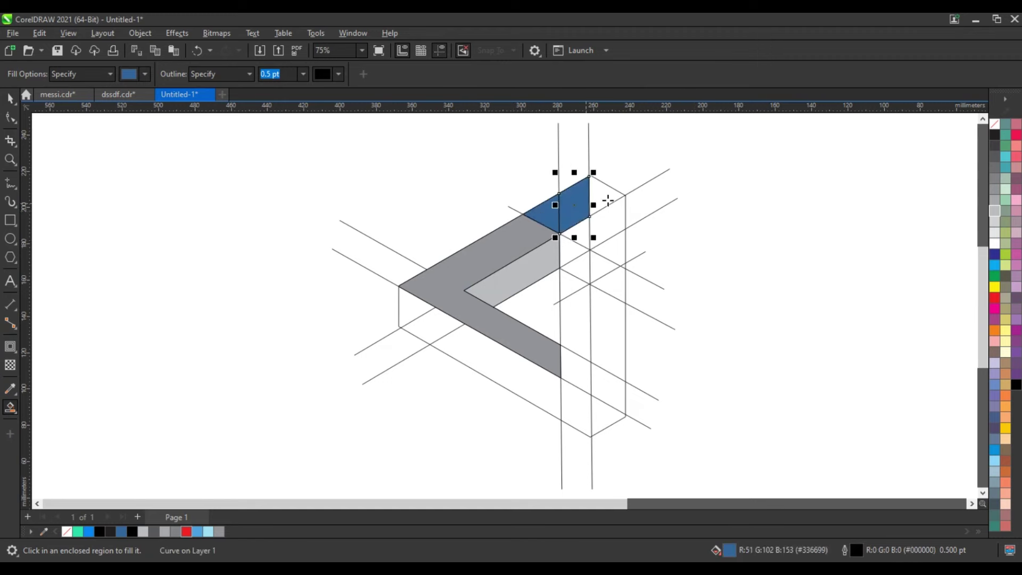
left_click(608, 200)
left_click(11, 98)
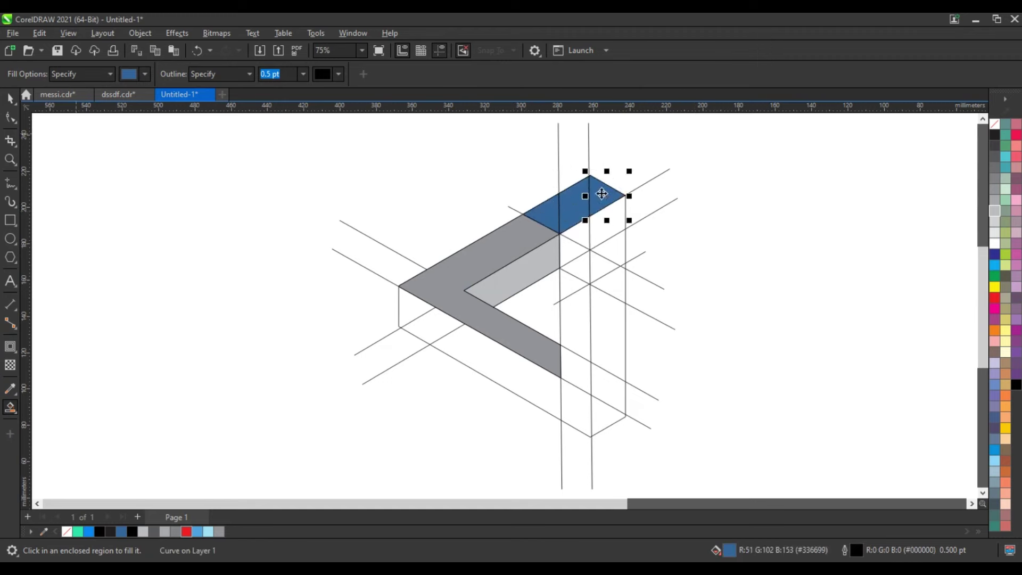
left_click(569, 205)
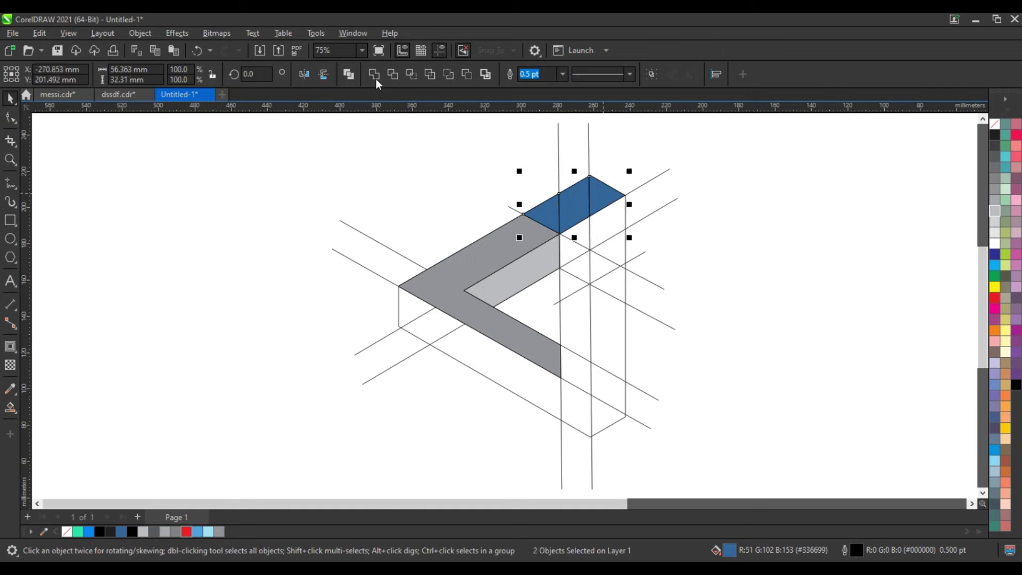
left_click(374, 74)
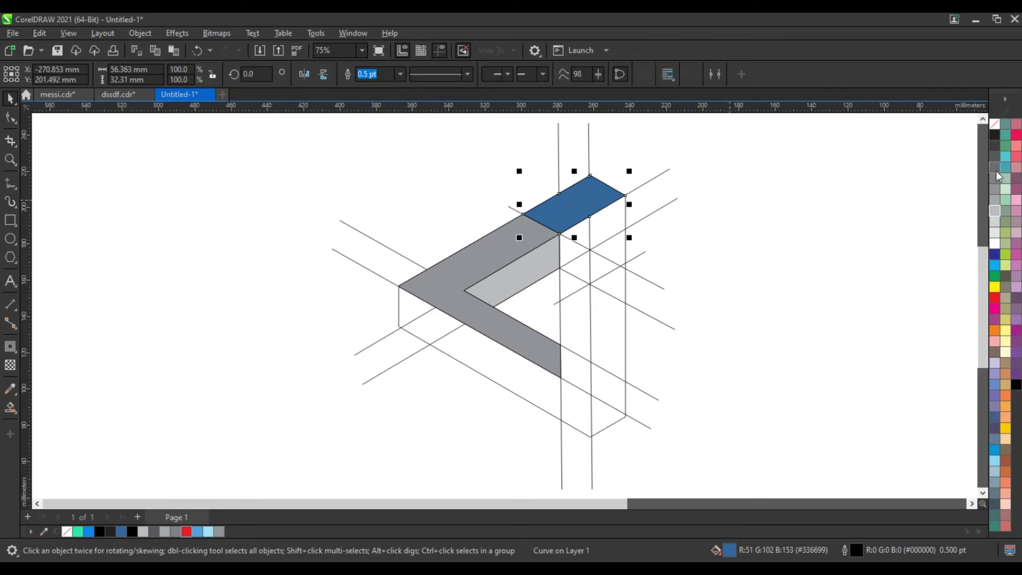
left_click(994, 233)
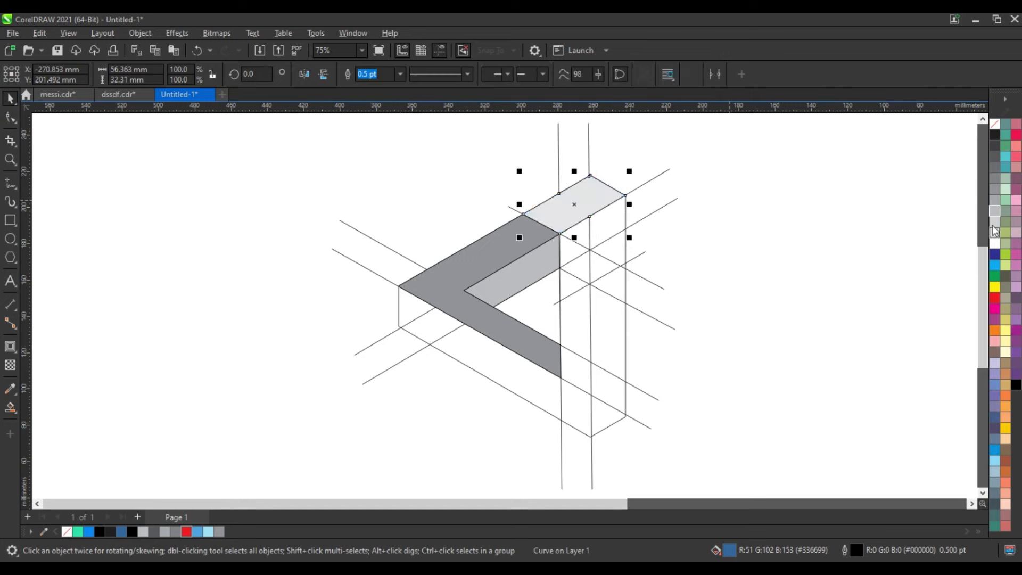
left_click(779, 217)
Fill and weld the right block's front-face regions, colouring them mid grey.
left_click(10, 407)
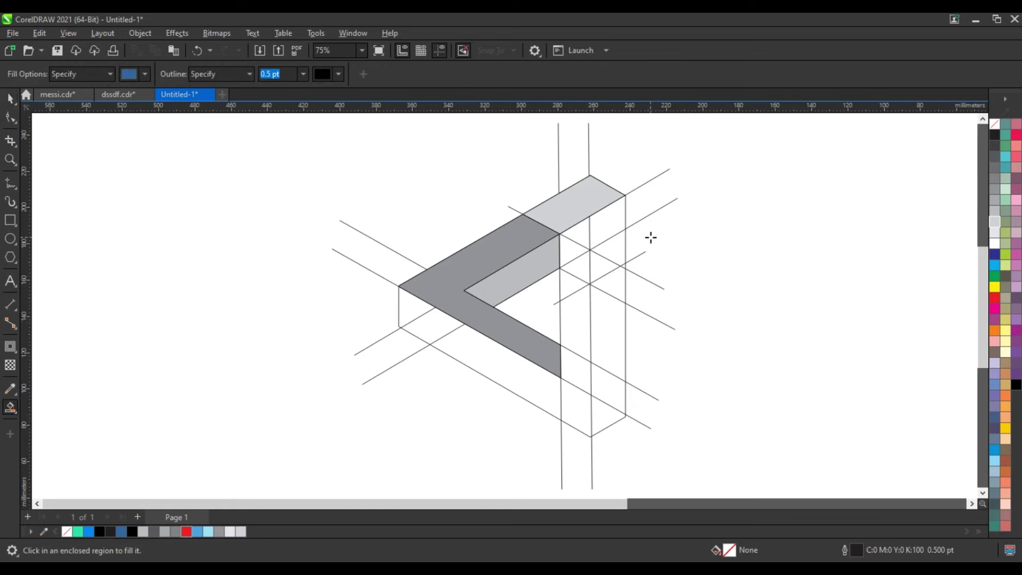
left_click(570, 245)
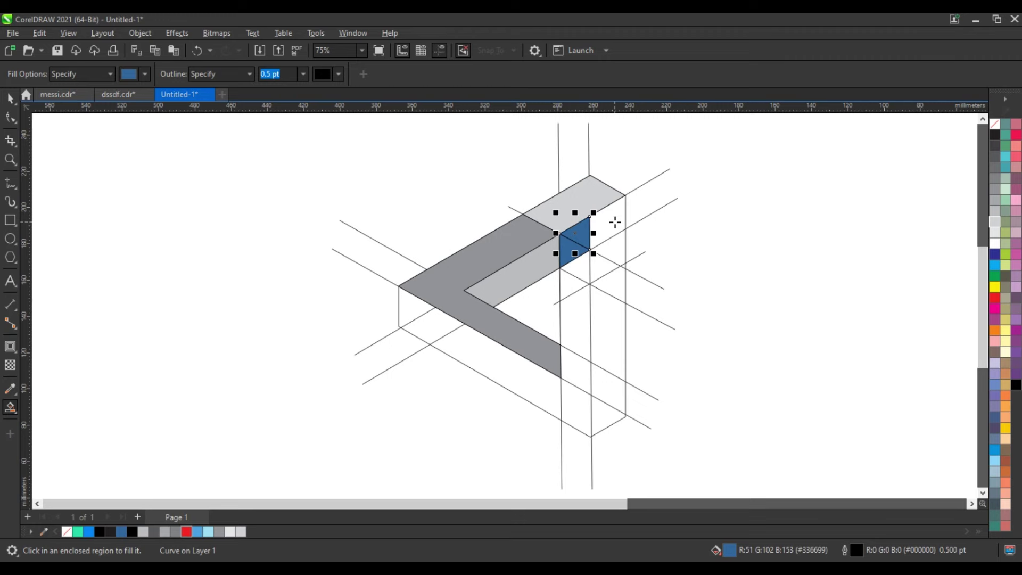
left_click(615, 222)
left_click(611, 246)
left_click(606, 269)
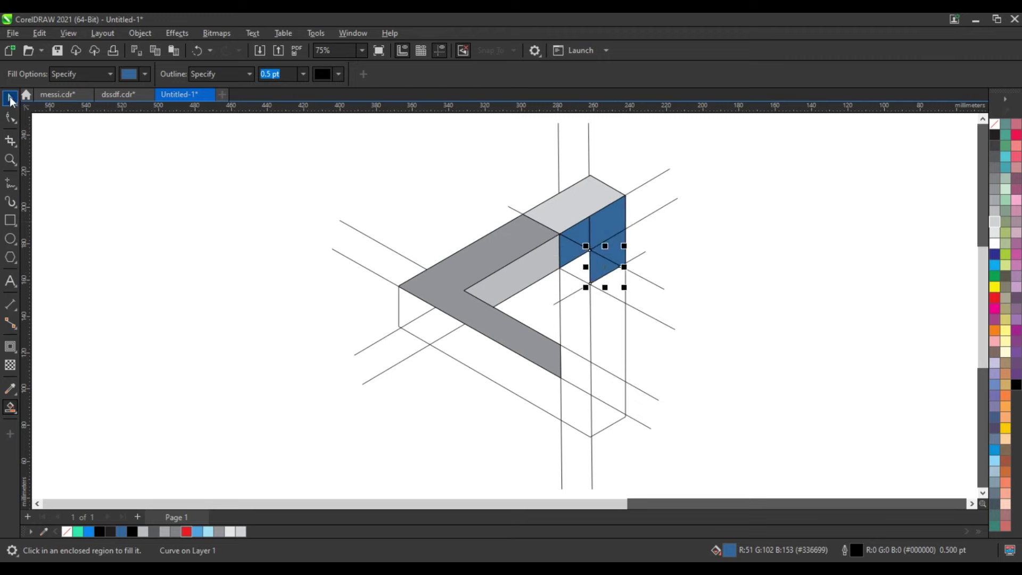
key("Escape")
key("space")
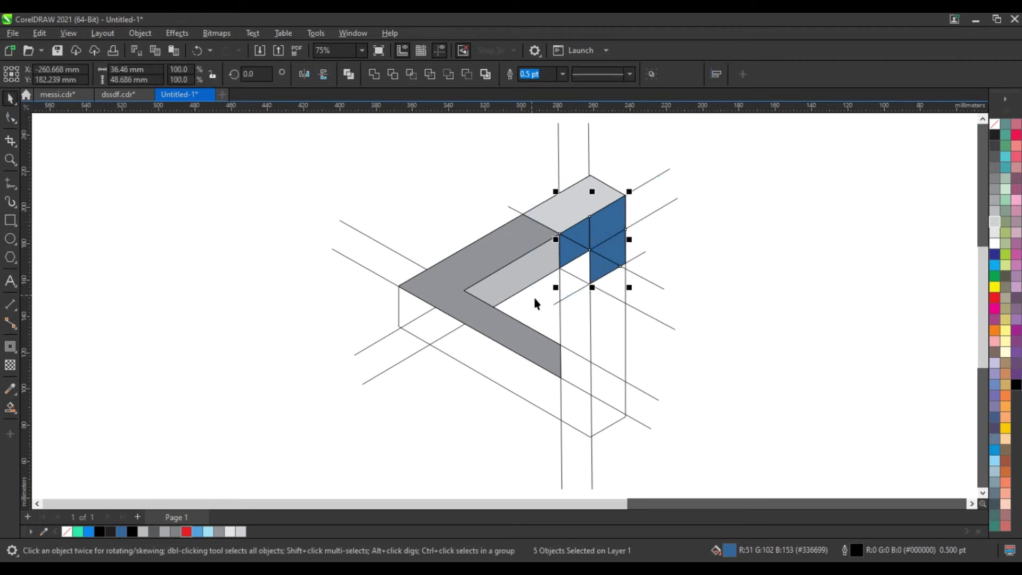
left_click(384, 77)
left_click(994, 193)
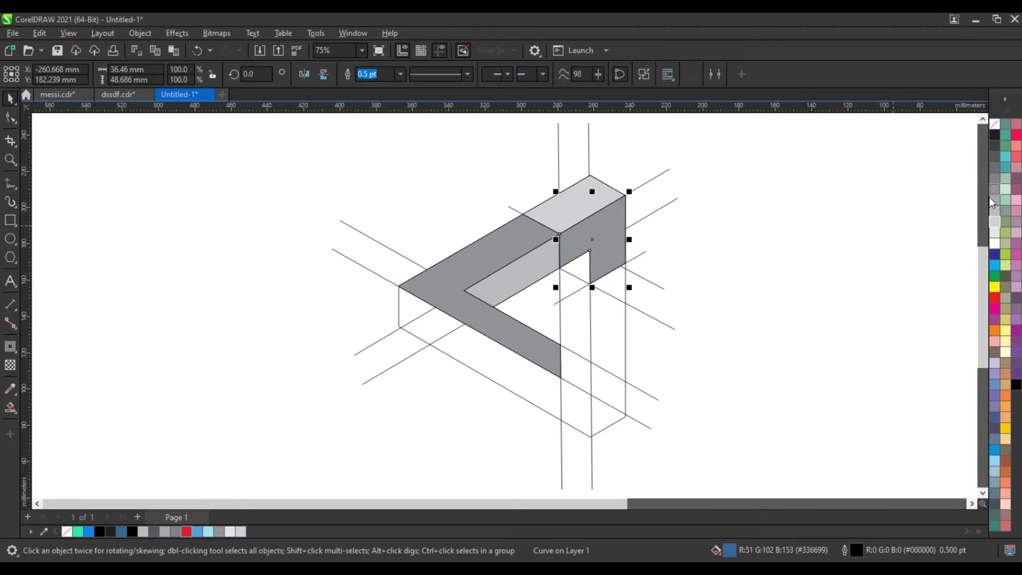
left_click(870, 234)
Smart Fill the five enclosed regions of the right vertical arm, from the small triangle down to the bottom.
left_click(10, 407)
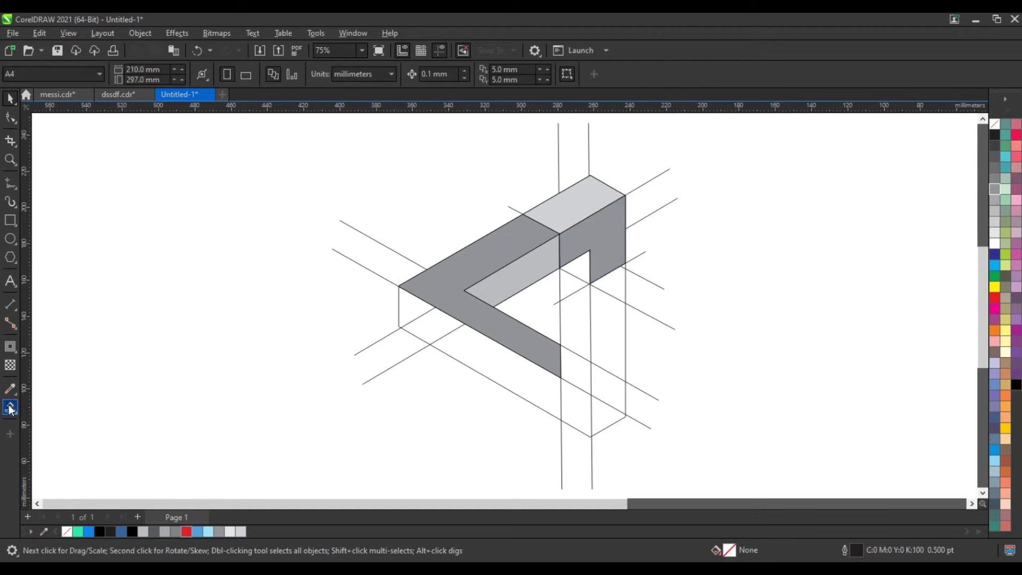
left_click(624, 268)
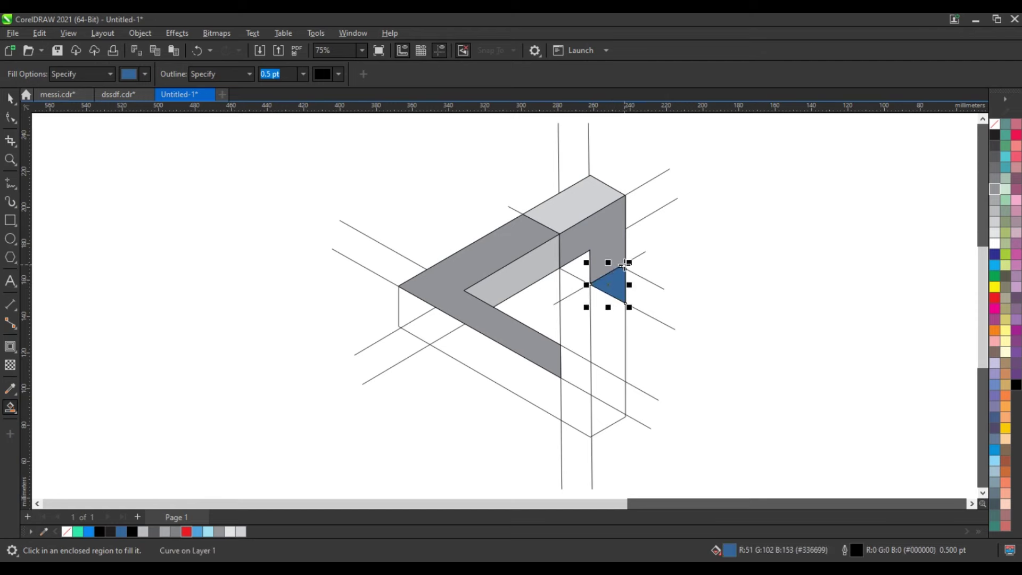
left_click(625, 267)
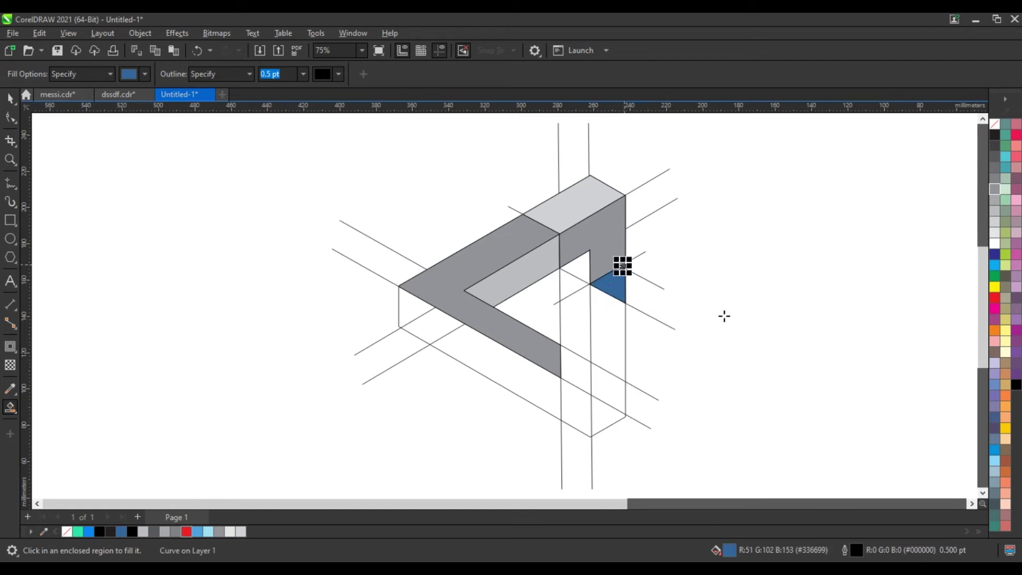
left_click(613, 319)
left_click(610, 386)
left_click(608, 418)
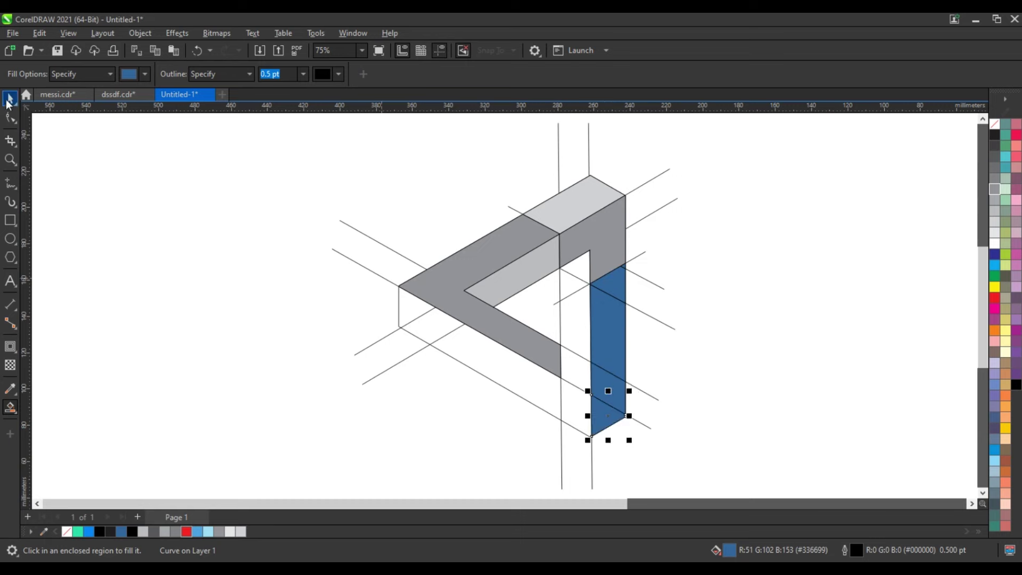
Marquee-select the vertical arm pieces and colour them light grey.
left_click(7, 99)
left_click_drag(738, 238, 586, 446)
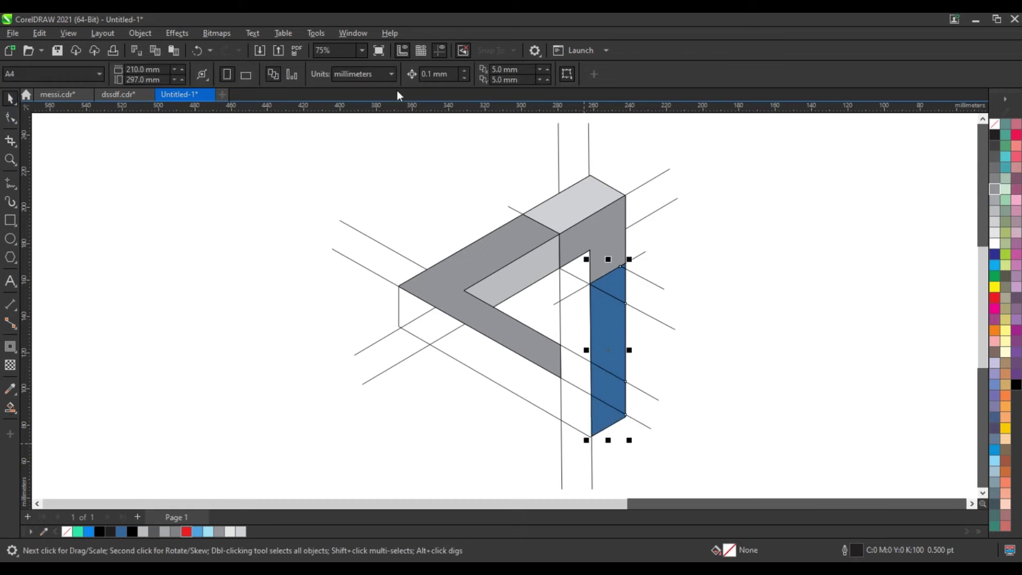
left_click(996, 201)
left_click(847, 264)
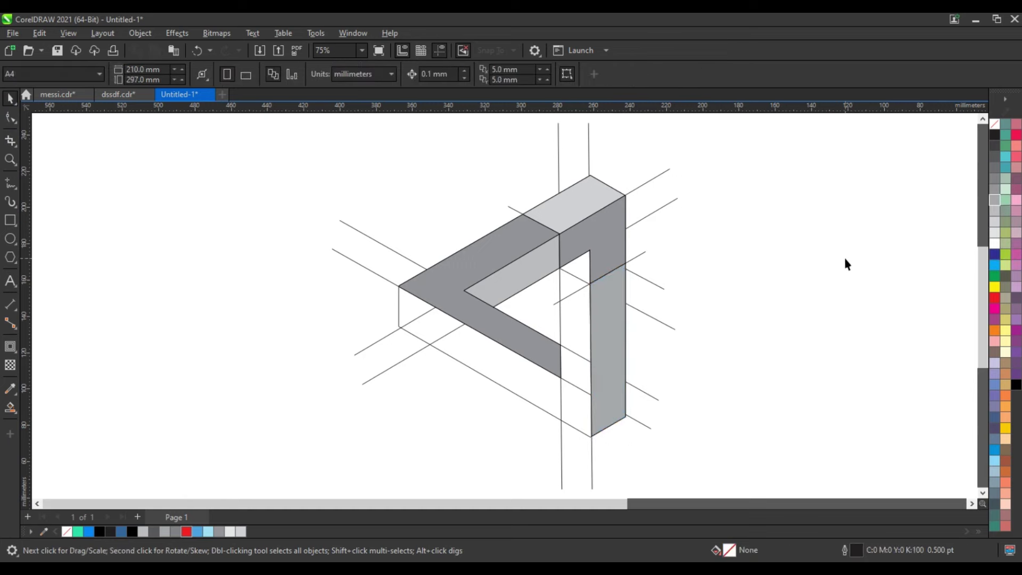
Smart Fill the left corner, the long lower strip and the vertical-bar pieces as new shapes.
left_click(9, 408)
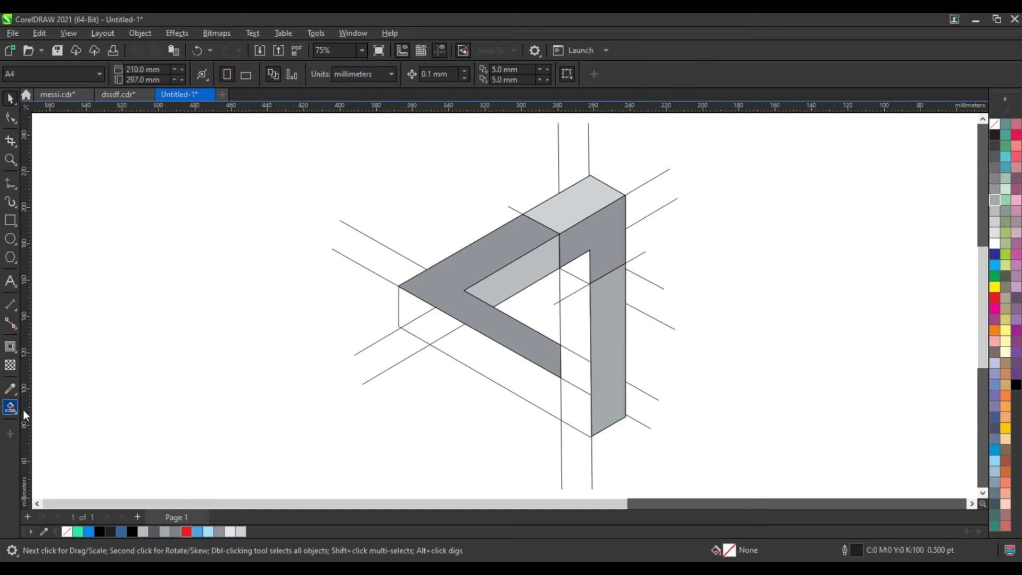
left_click(415, 311)
left_click(522, 377)
left_click(567, 404)
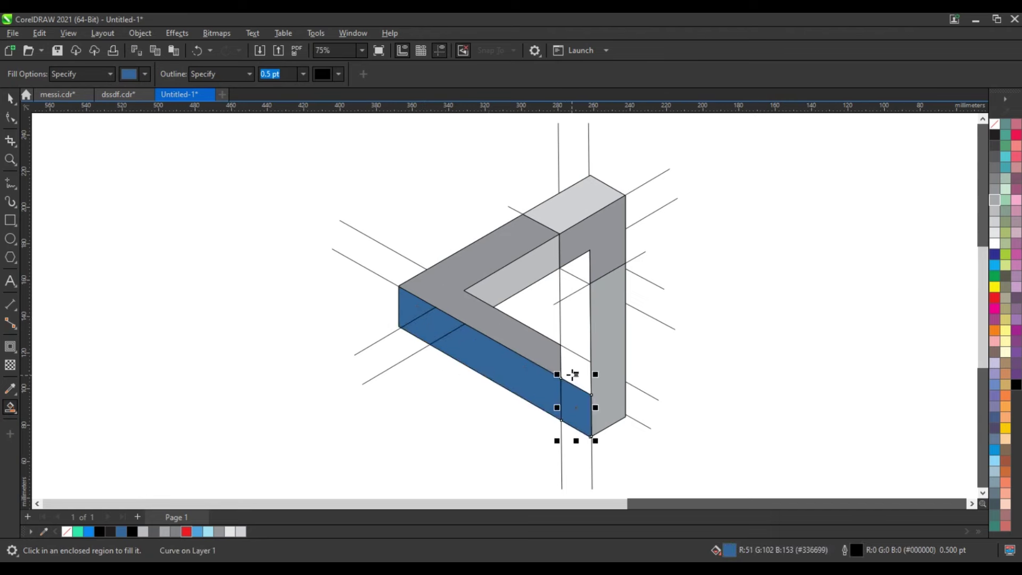
left_click(576, 368)
left_click(583, 327)
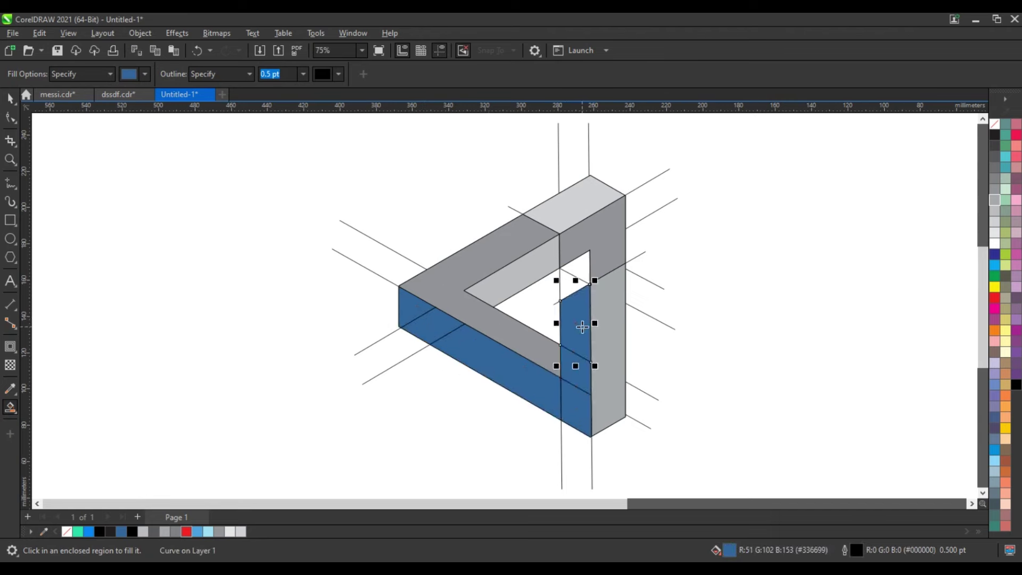
left_click(576, 286)
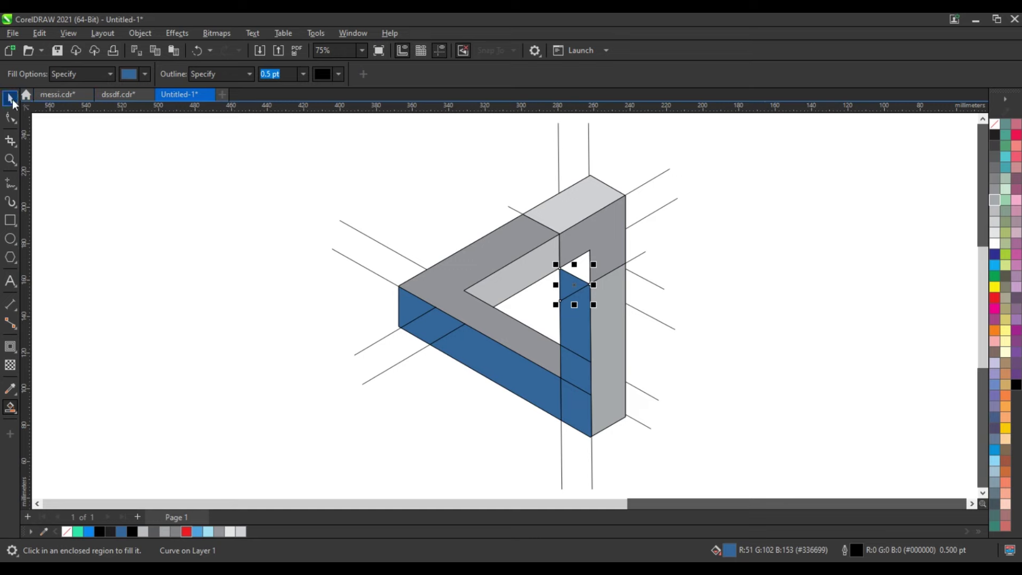
Shift-select several lower blue pieces and Weld them, then undo the weld.
key("space")
left_click(575, 416)
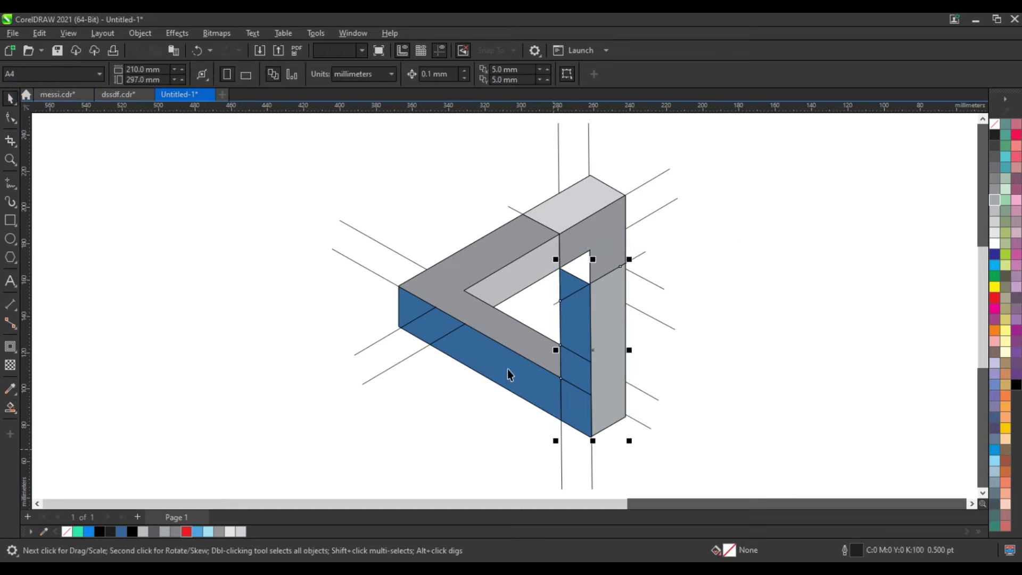
left_click(511, 372, "shift")
left_click(406, 311, "shift")
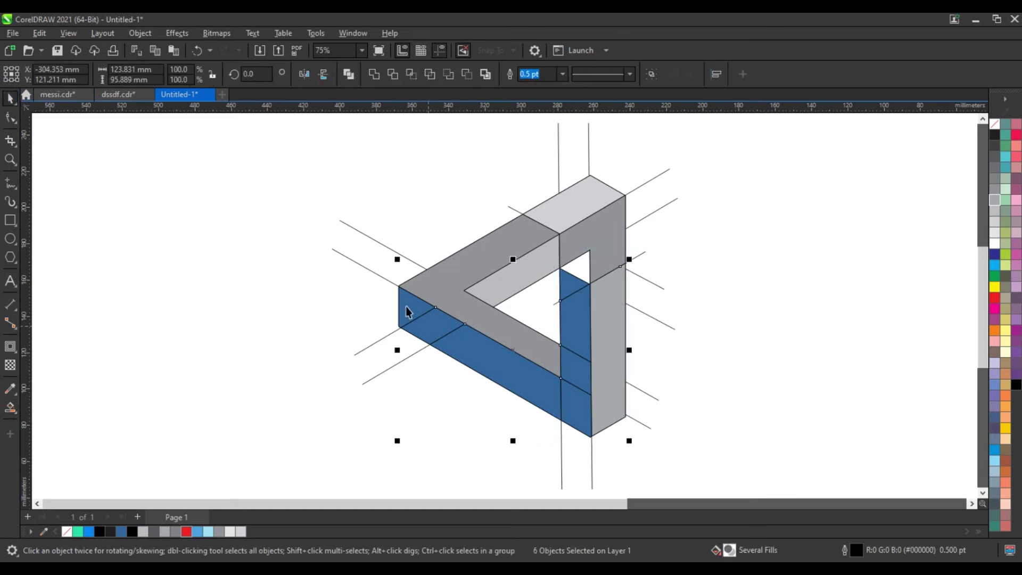
left_click(374, 74)
key("ctrl+z")
Weld the vertical blue face pieces into a single shape.
left_click(586, 406)
left_click(583, 341)
left_click(581, 301, "shift")
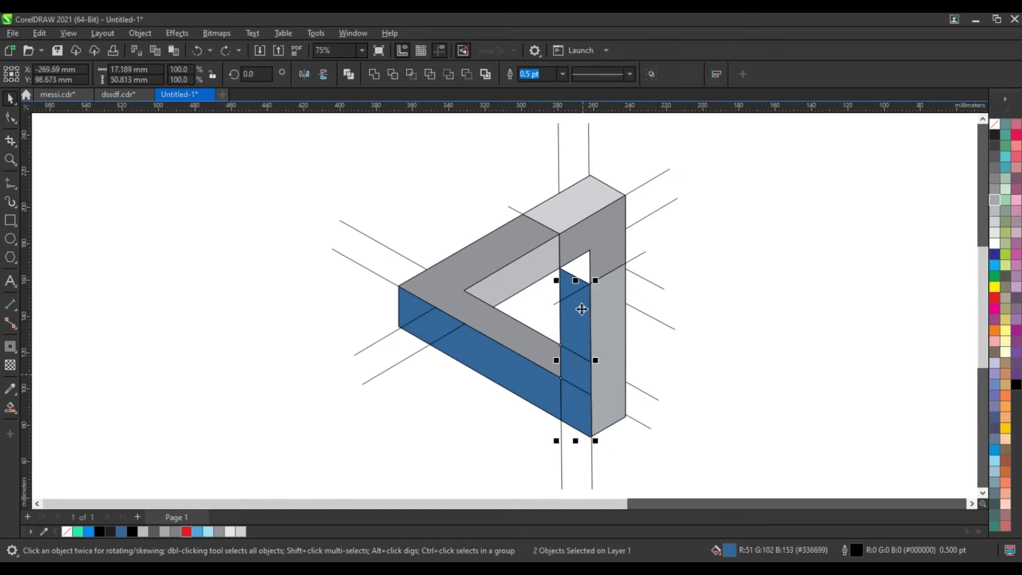
left_click(392, 78)
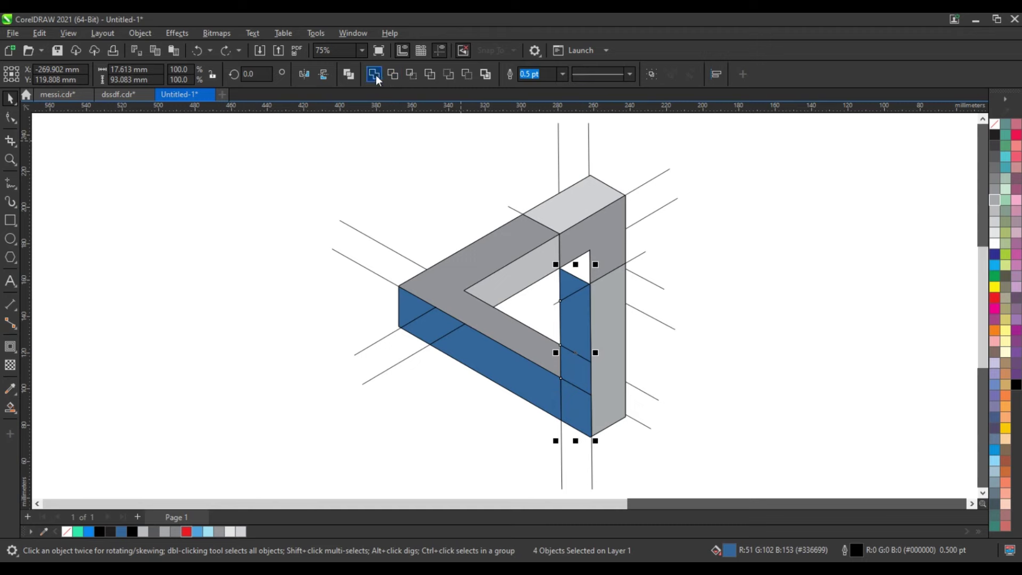
left_click(374, 75)
Weld the left-end piece, long lower face and vertical piece into one L-shaped face, coloured grey.
left_click(529, 382)
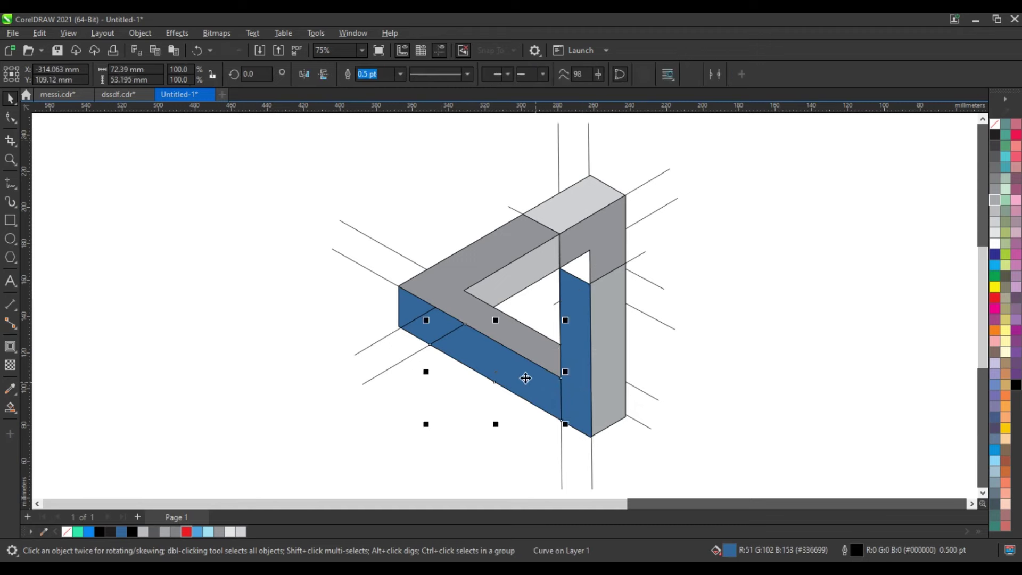
left_click(410, 309)
left_click(406, 307, "shift")
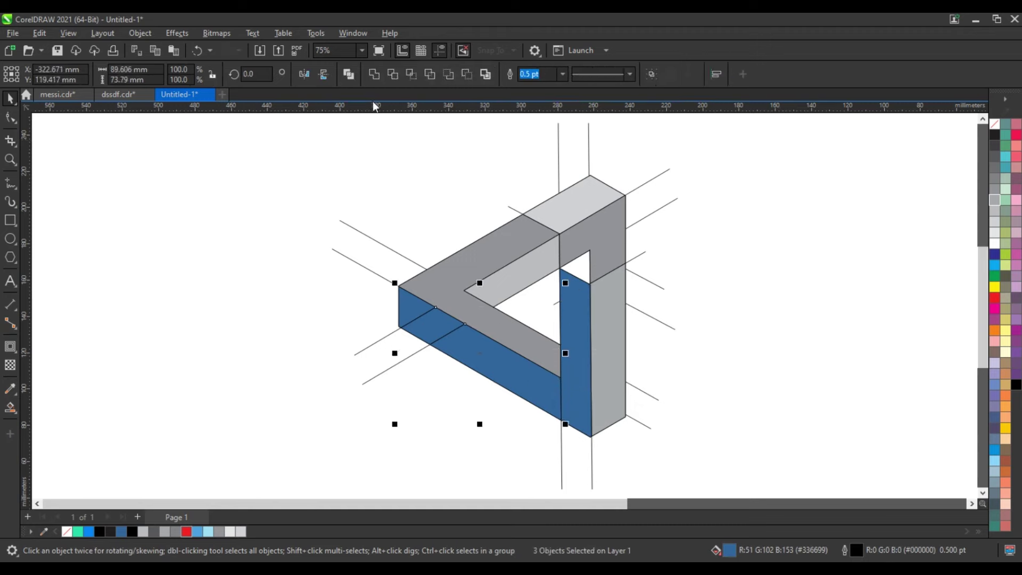
left_click(377, 75)
left_click(576, 331, "shift")
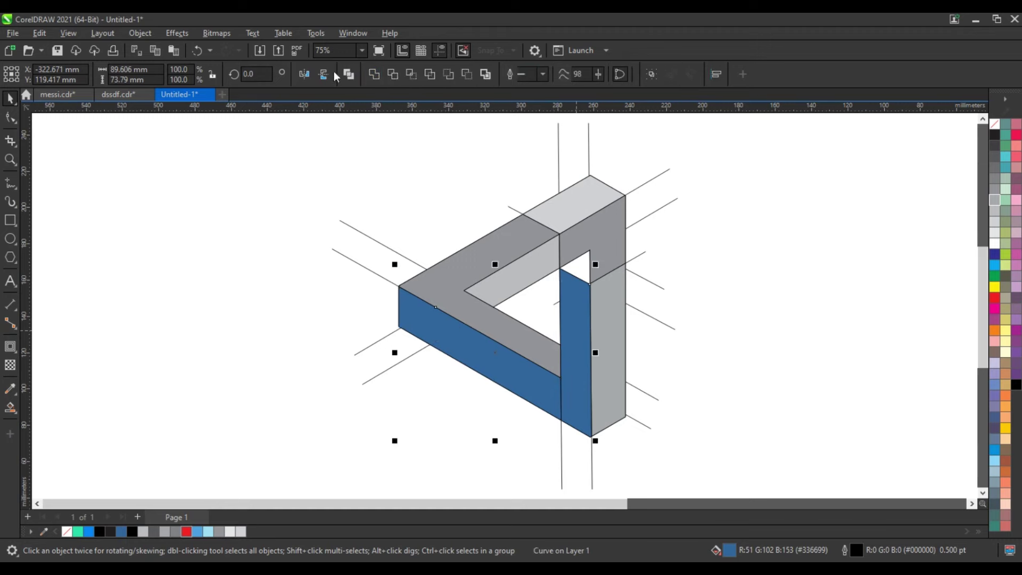
left_click(376, 75)
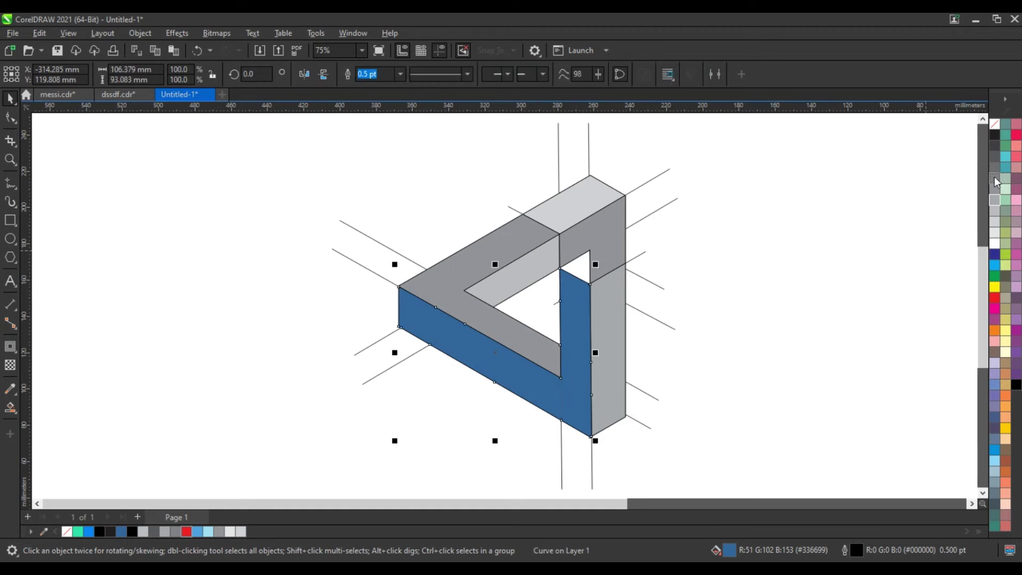
left_click(994, 178)
left_click(847, 265)
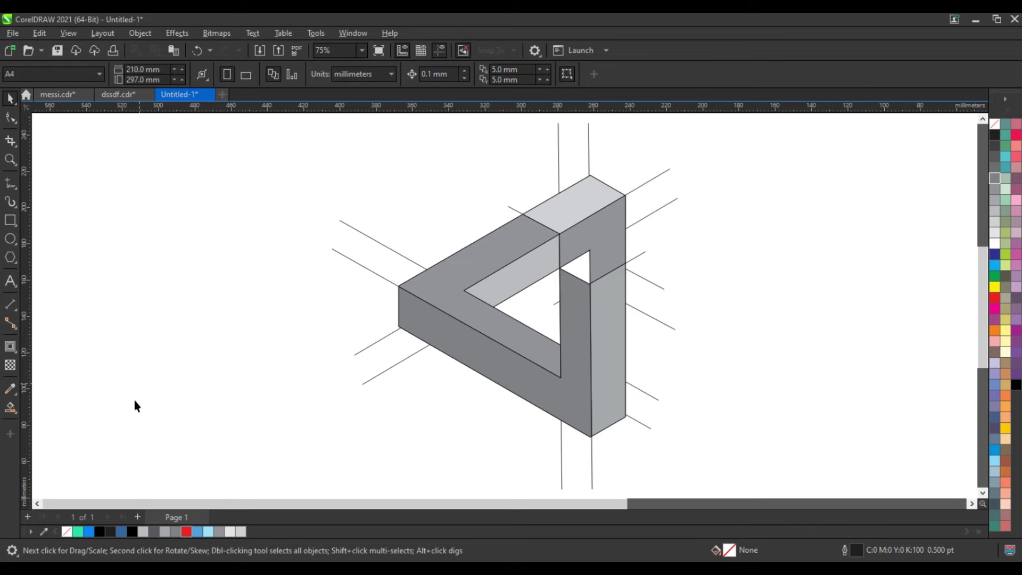
Smart Fill the small inner triangle at the top and colour it dark grey.
left_click(8, 410)
left_click(577, 269)
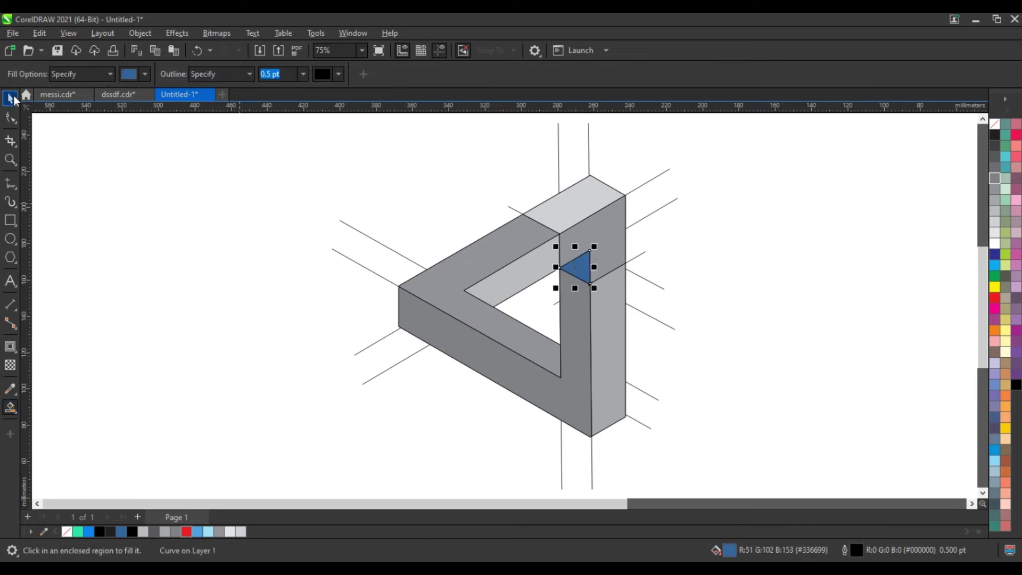
key("space")
left_click(995, 146)
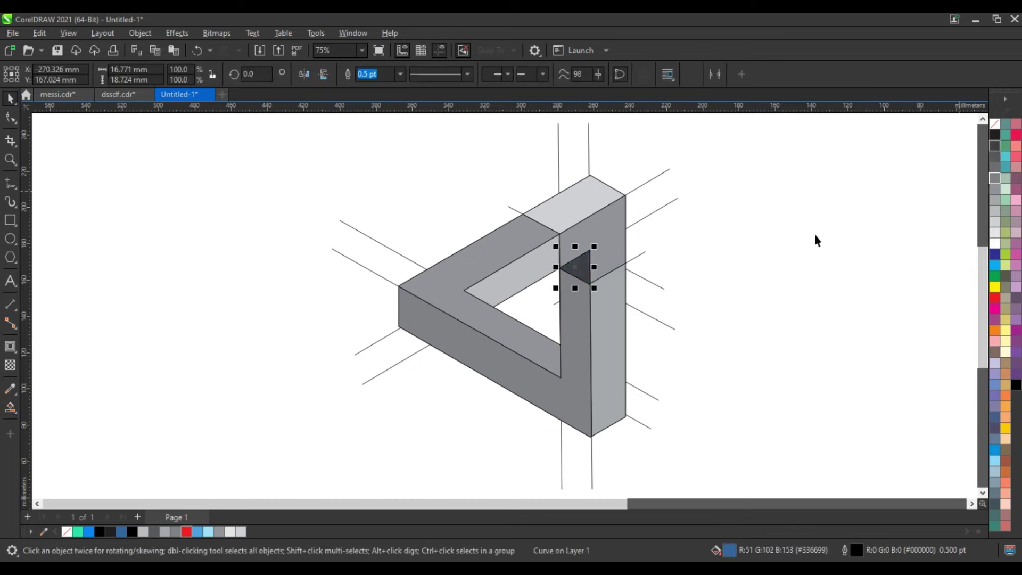
left_click(795, 246)
Delete the construction lines and fill the upper-left triangle piece blue.
left_click(648, 284)
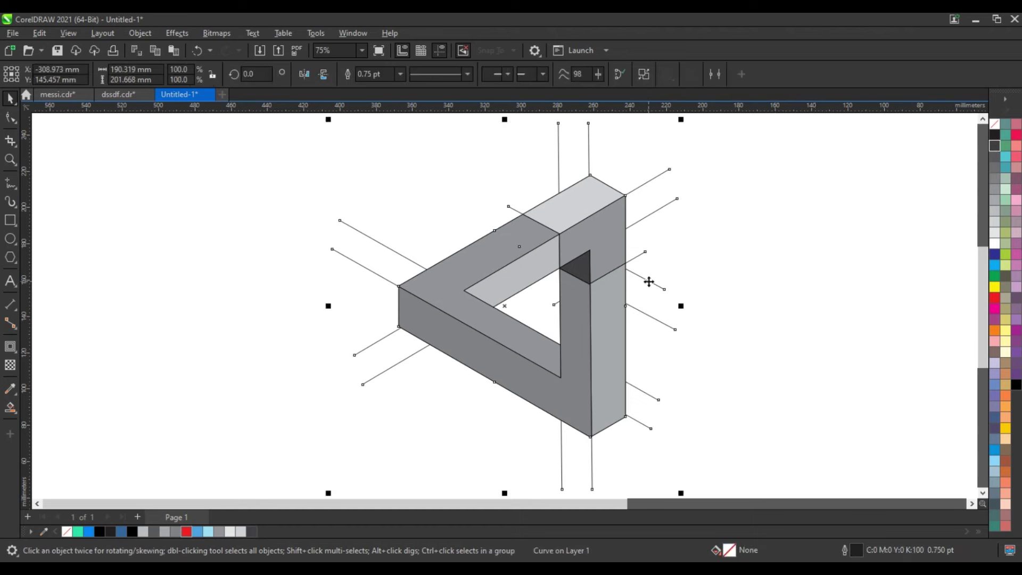
key("Delete")
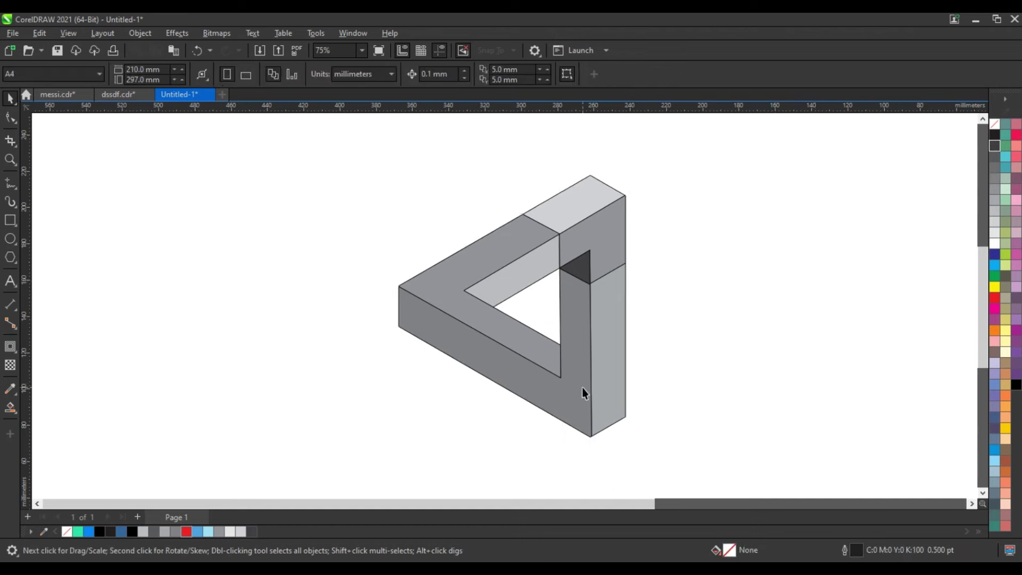
left_click(584, 392)
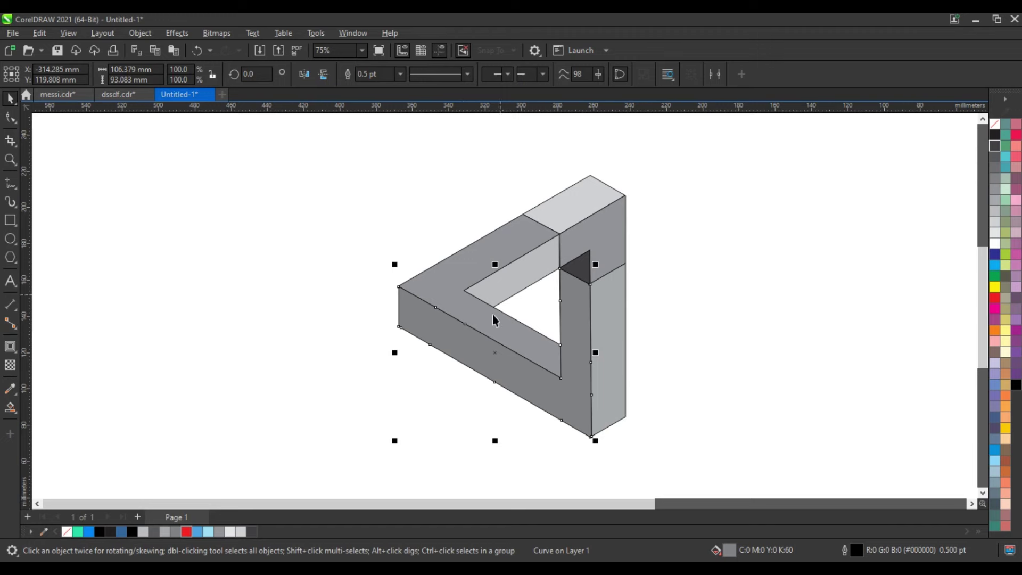
left_click(488, 329)
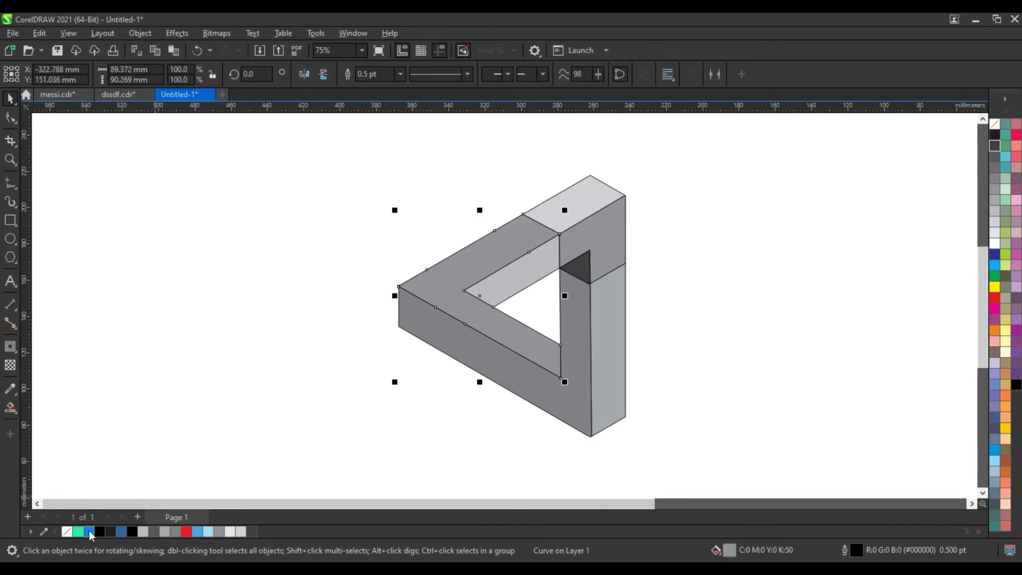
left_click(89, 531)
Give the upper-left face an enlarged elliptical blue-to-white fountain fill, lightest near its inner corner.
key("g")
left_click_drag(455, 276, 516, 307)
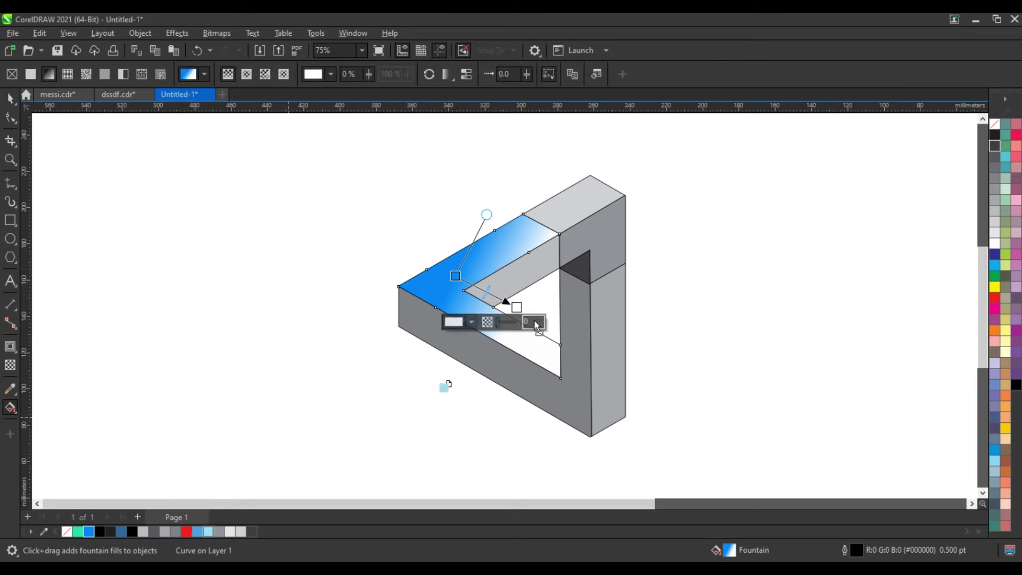
left_click(247, 74)
left_click_drag(517, 307, 543, 317)
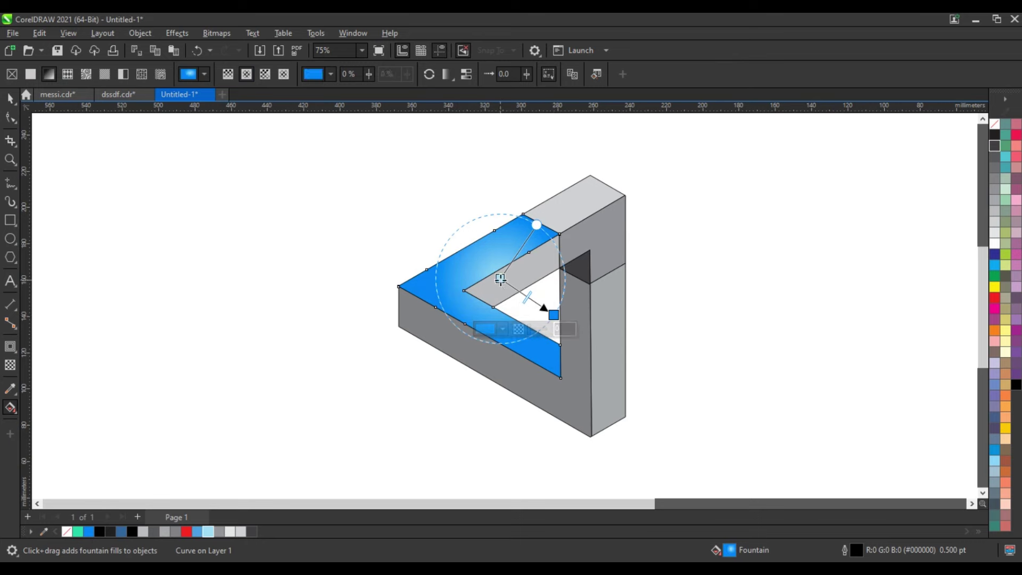
mouse_move(486, 291)
left_mouse_down()
mouse_move(496, 289)
mouse_move(474, 293)
left_mouse_up()
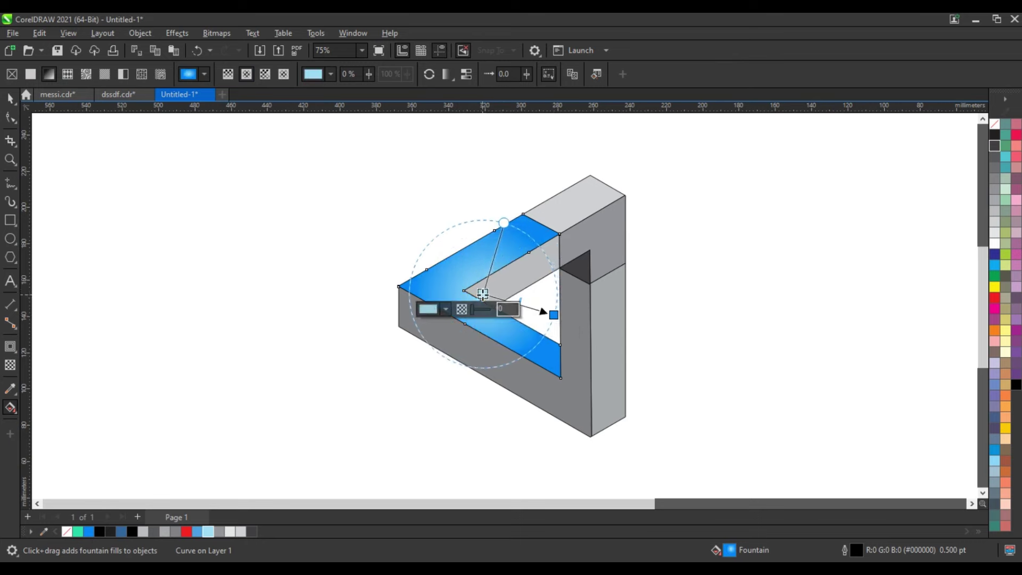
left_click_drag(554, 315, 574, 314)
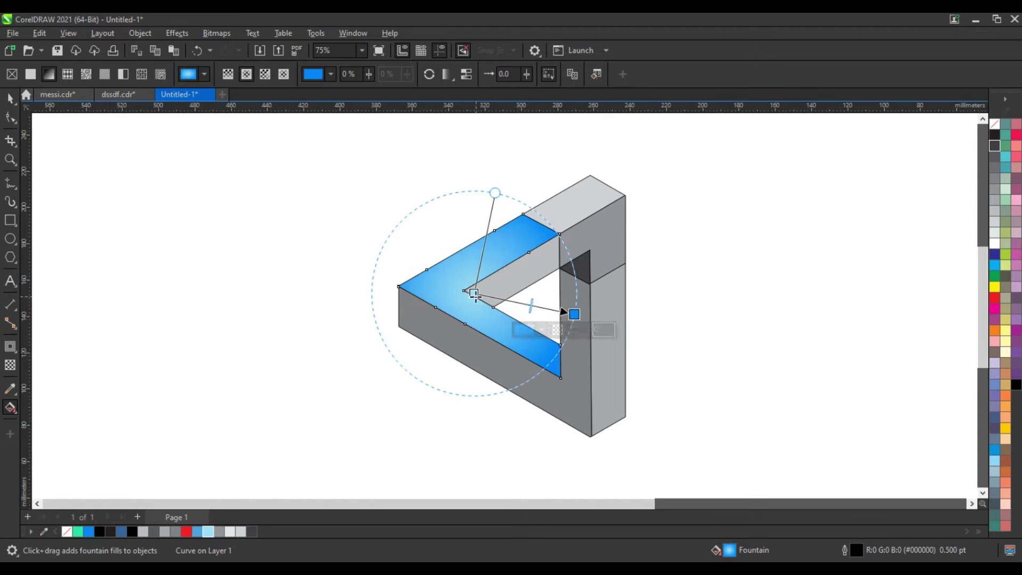
left_click_drag(476, 295, 480, 291)
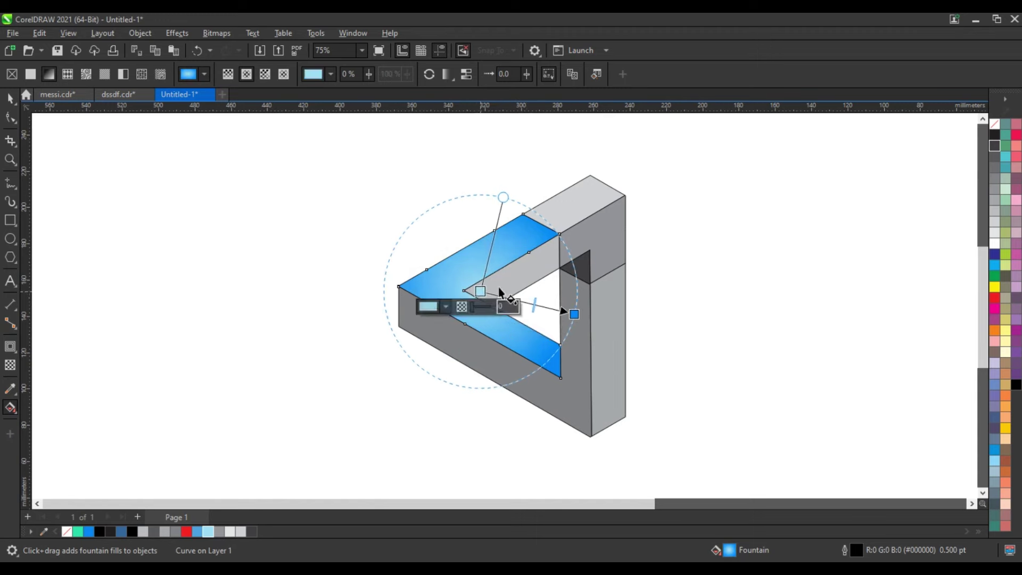
left_click(12, 100)
left_click(546, 381)
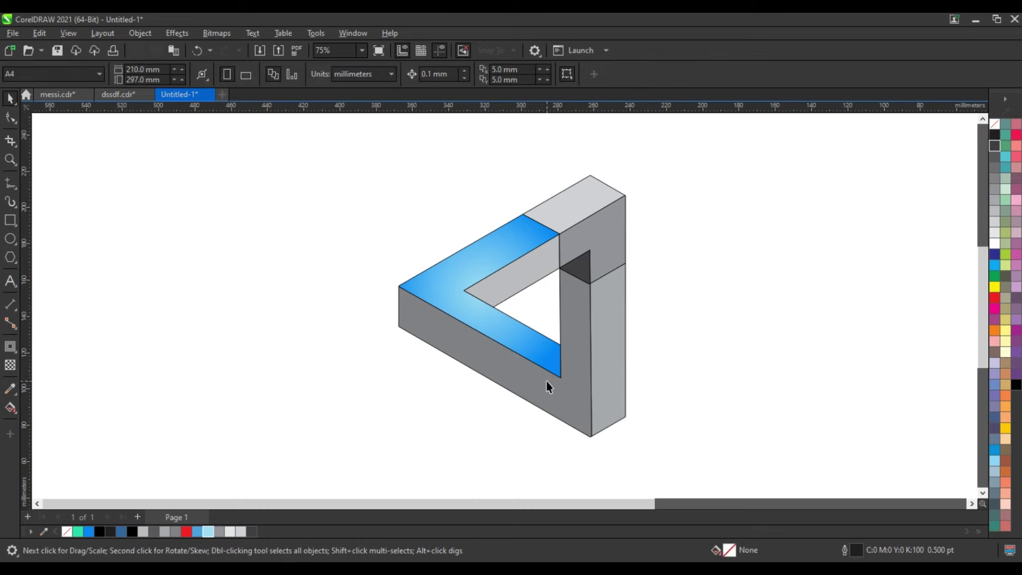
Copy only the fill from the blue gradient face onto the lower L-shaped face.
left_click(49, 30)
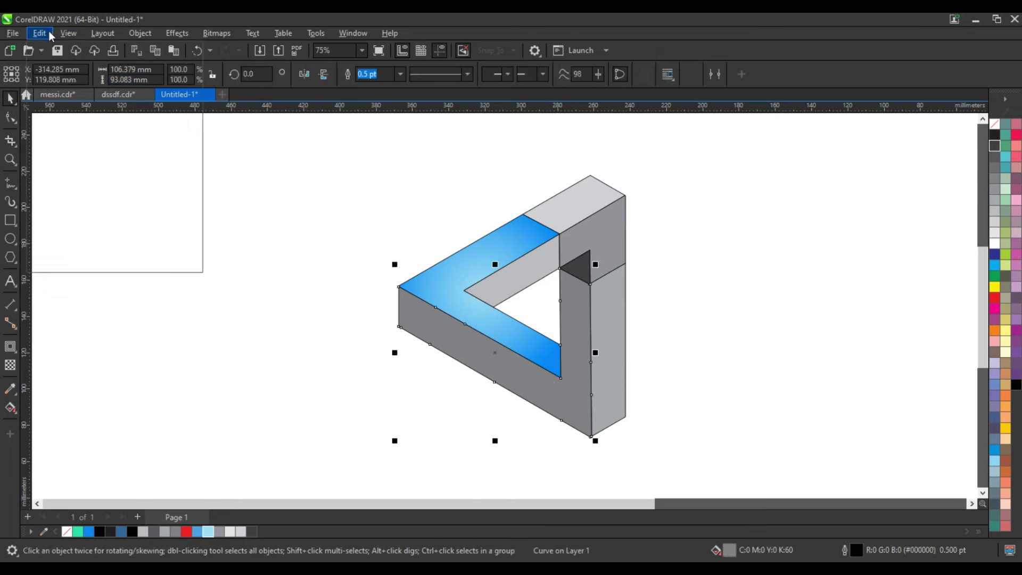
left_click(69, 120)
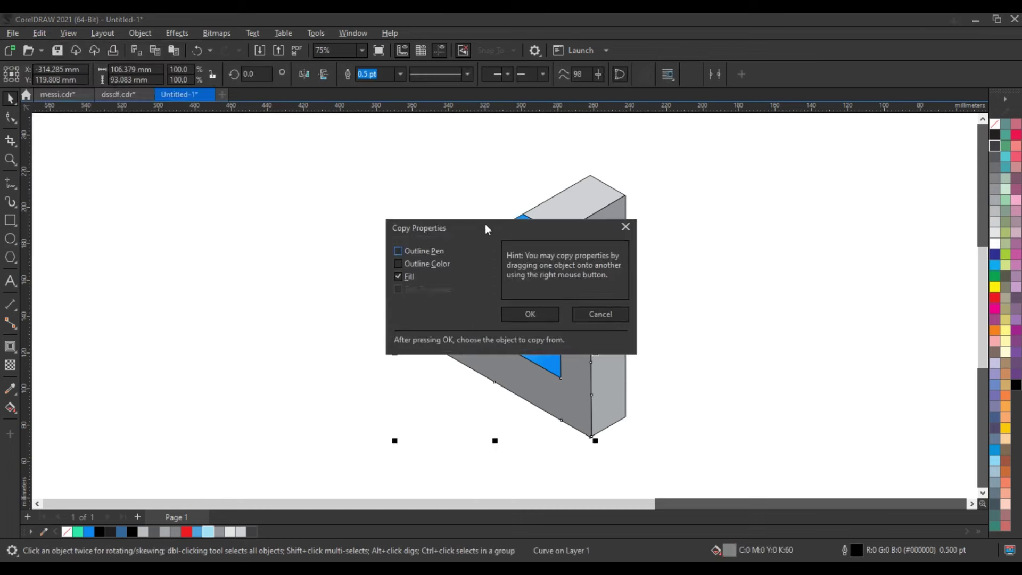
left_click_drag(484, 229, 793, 212)
left_click(819, 301)
left_click(536, 352)
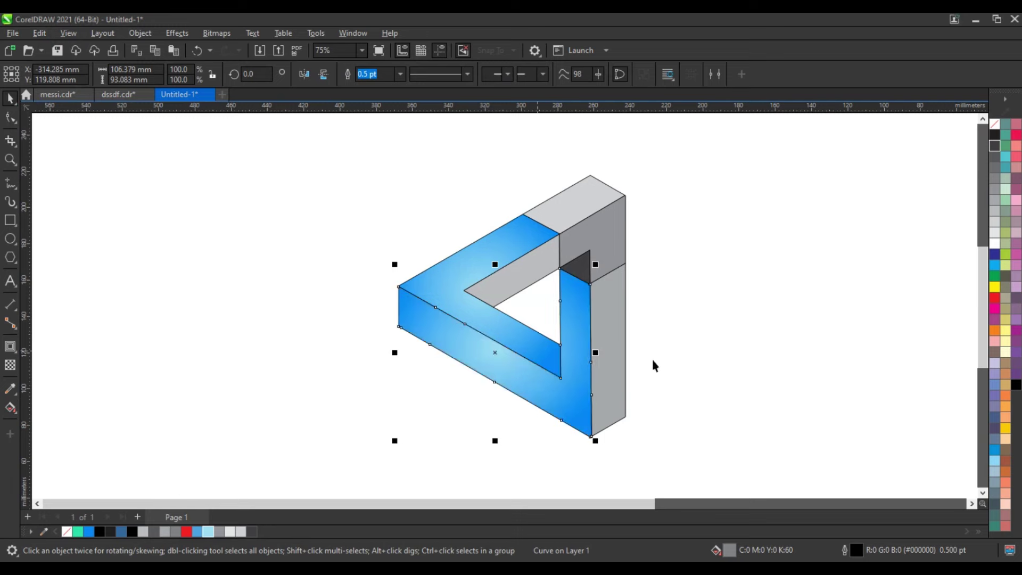
left_click(738, 357)
Copy the blue gradient fill onto the right grey pillar face.
left_click(605, 372)
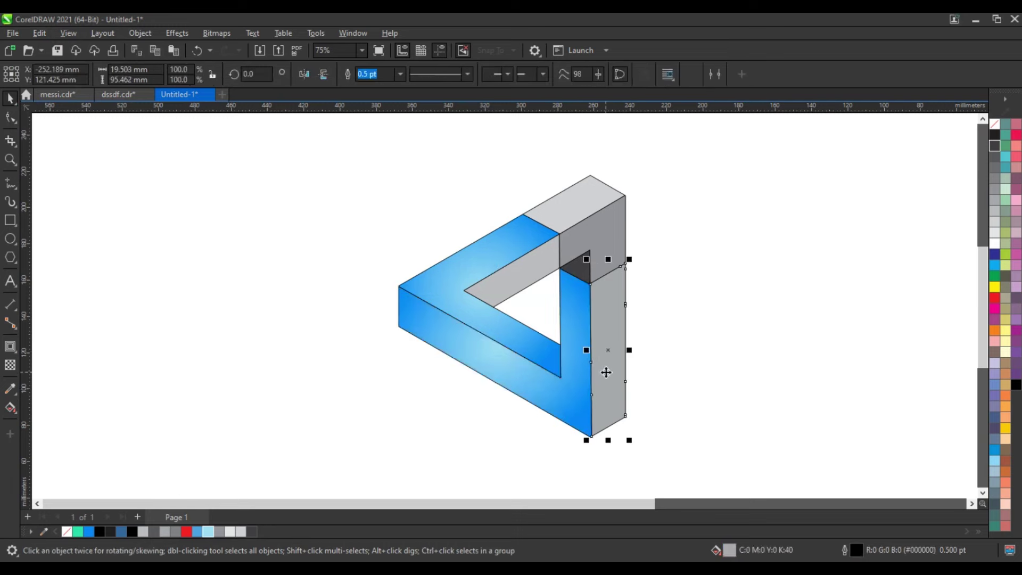
left_click(40, 33)
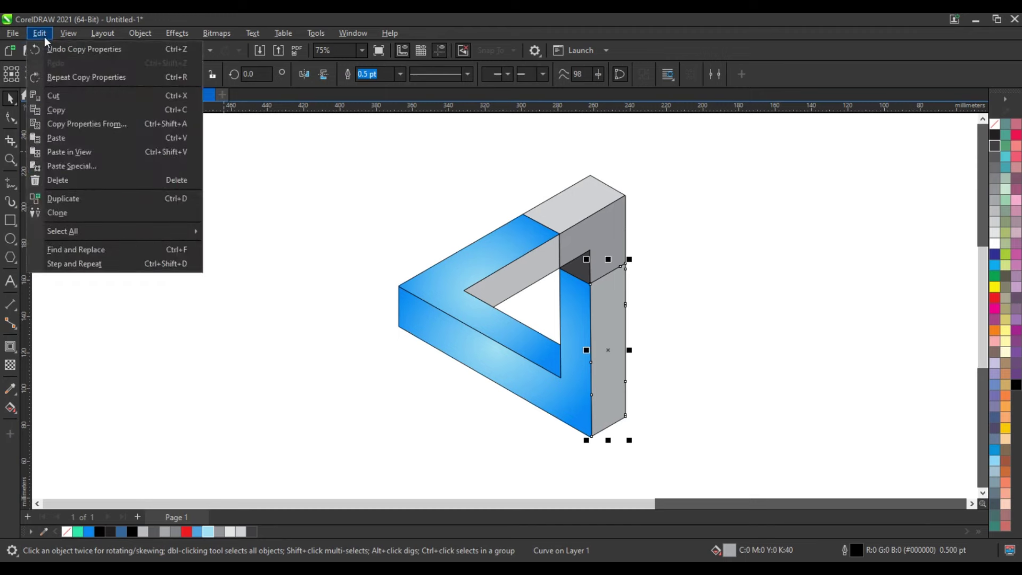
left_click(87, 124)
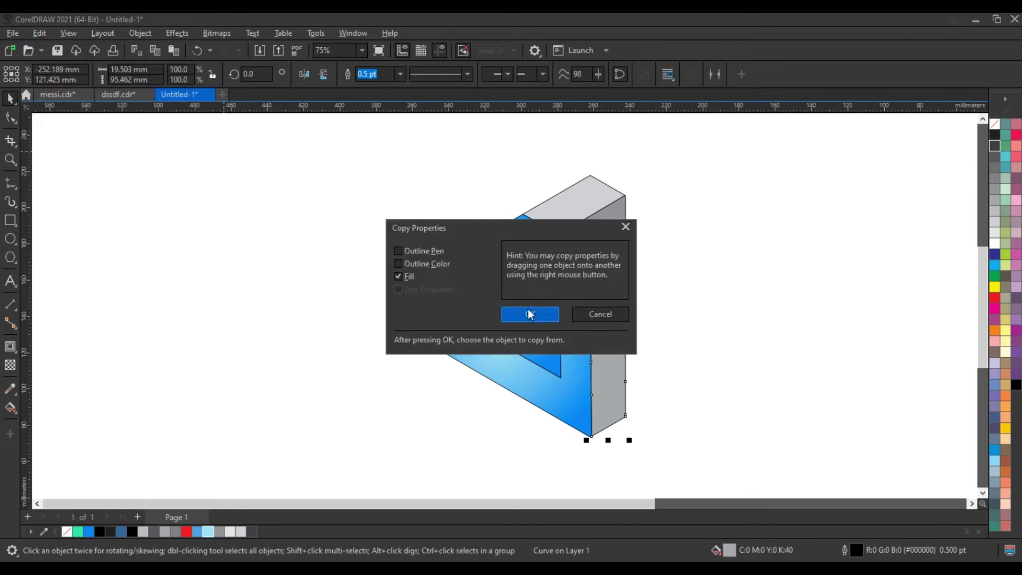
left_click(530, 314)
left_click(576, 376)
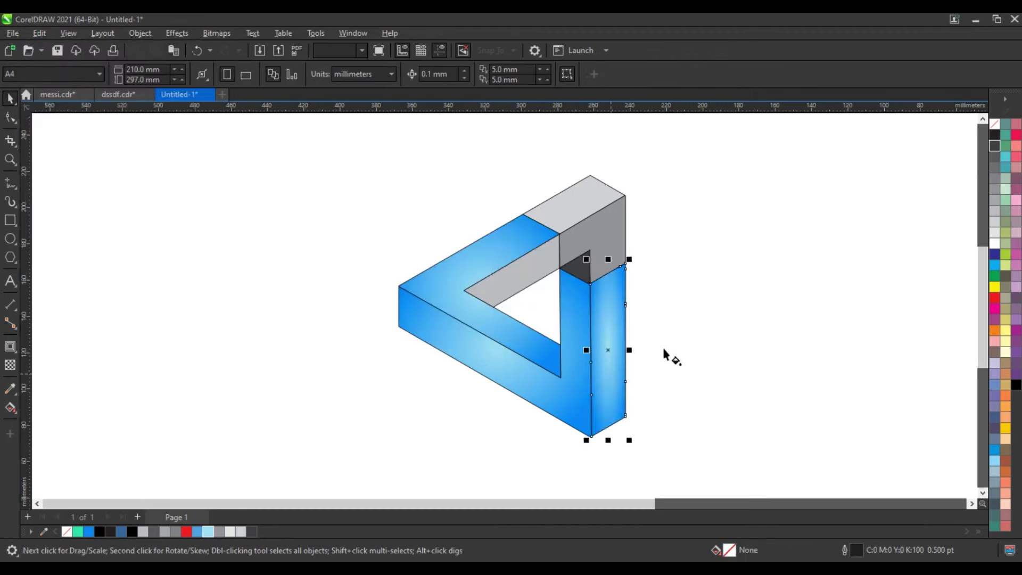
Reposition the right face's radial gradient centre and widen its spread.
key("g")
left_click_drag(730, 358, 725, 350)
left_click_drag(653, 342, 624, 341)
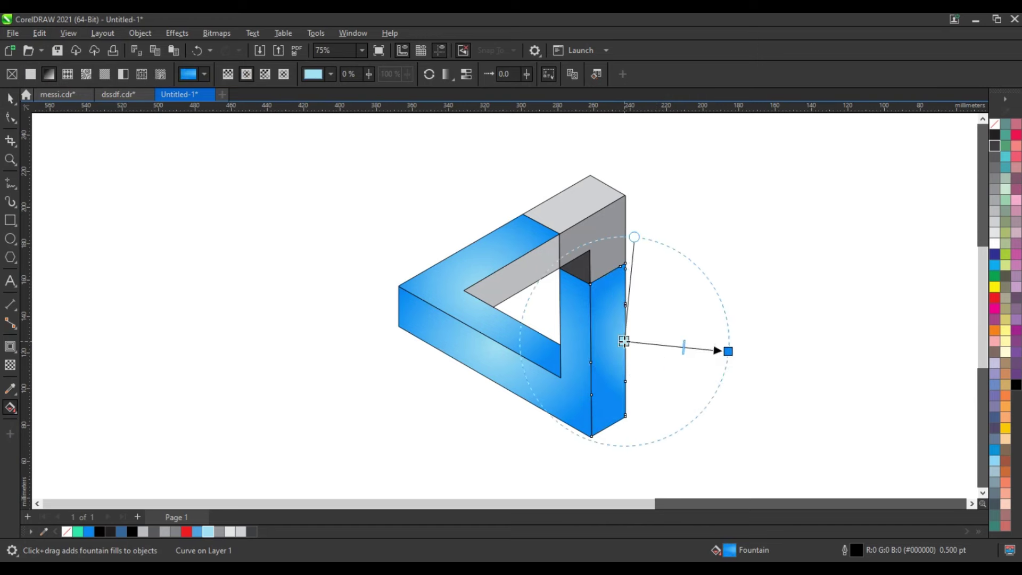
left_click_drag(727, 350, 649, 352)
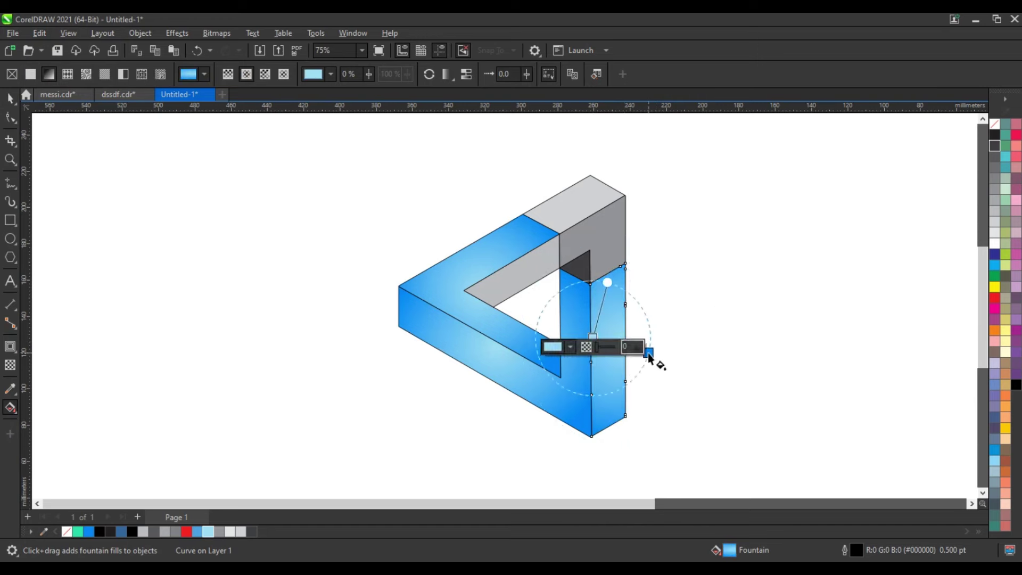
left_click_drag(592, 337, 590, 334)
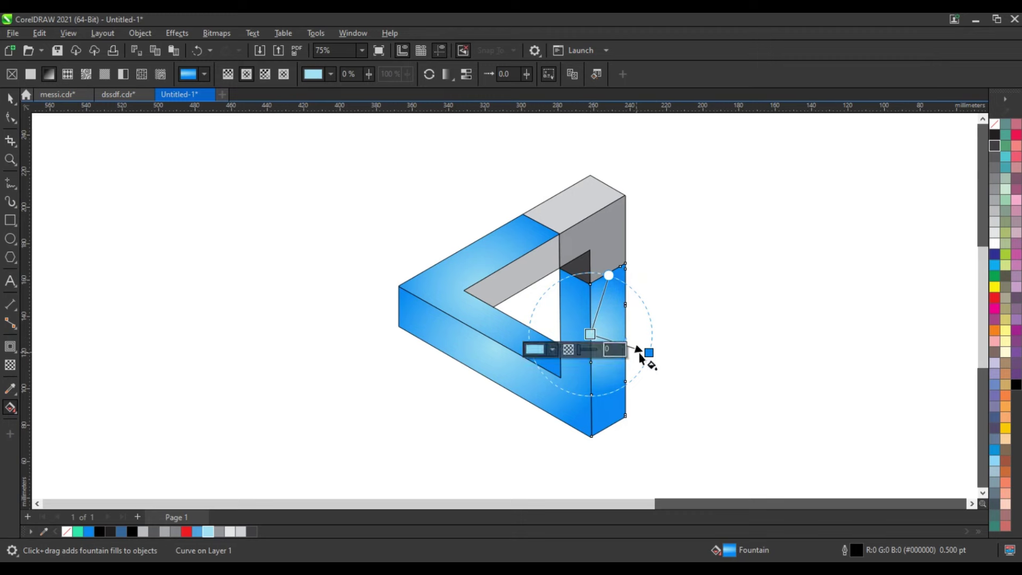
left_click_drag(649, 352, 674, 367)
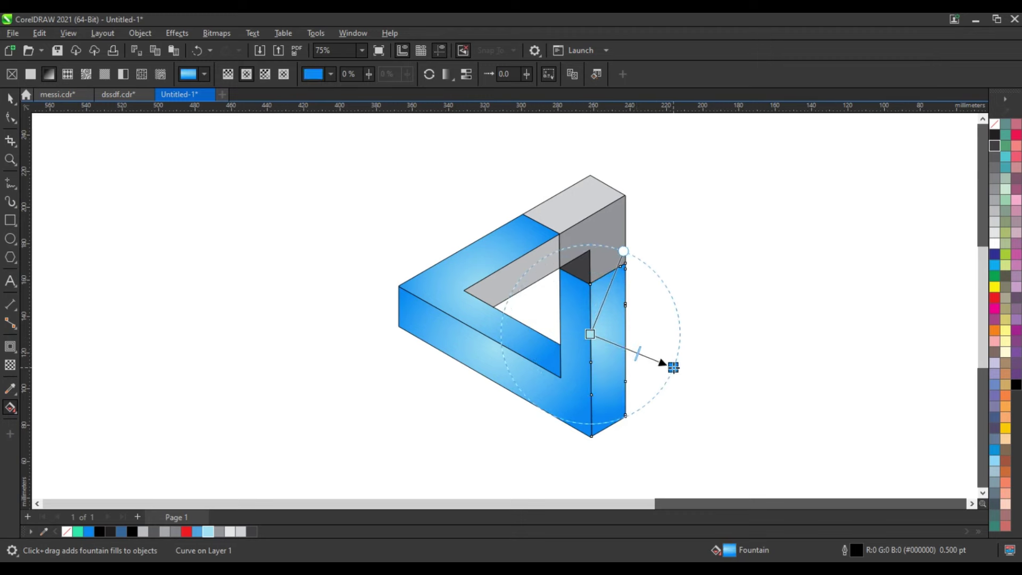
key("space")
key("Escape")
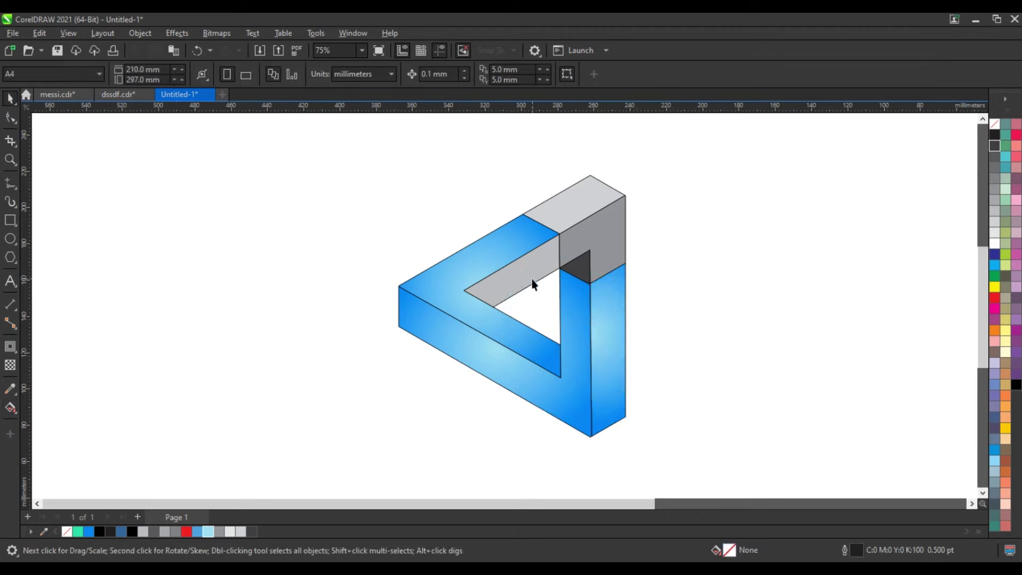
Copy the blue gradient fill onto the grey inner upper face with Ctrl+Shift+A.
left_click(533, 284)
key("ctrl+shift+a")
left_click(529, 313)
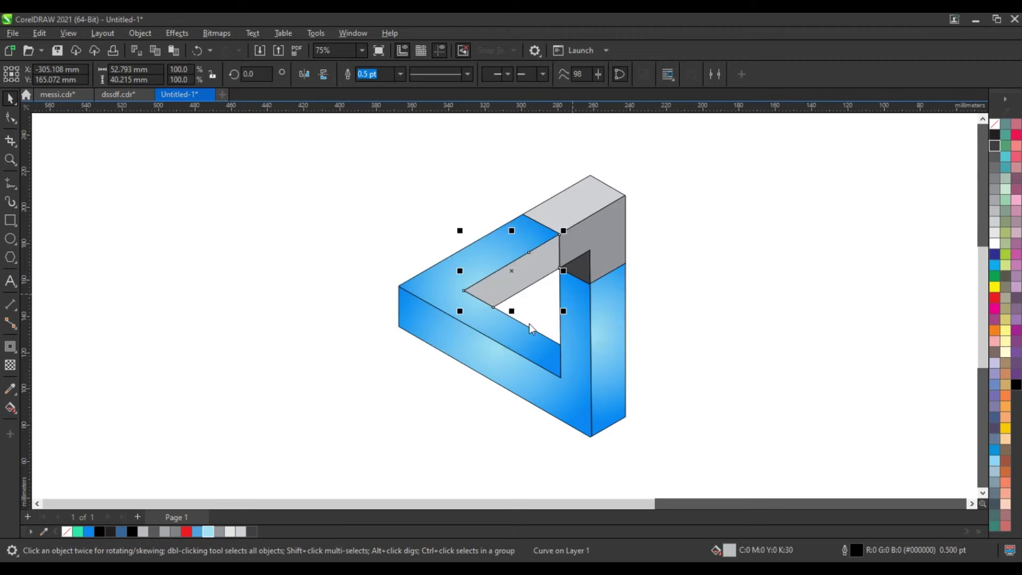
left_click(528, 343)
Redraw and fine-tune the inner face's gradient direction, centre and spread.
key("g")
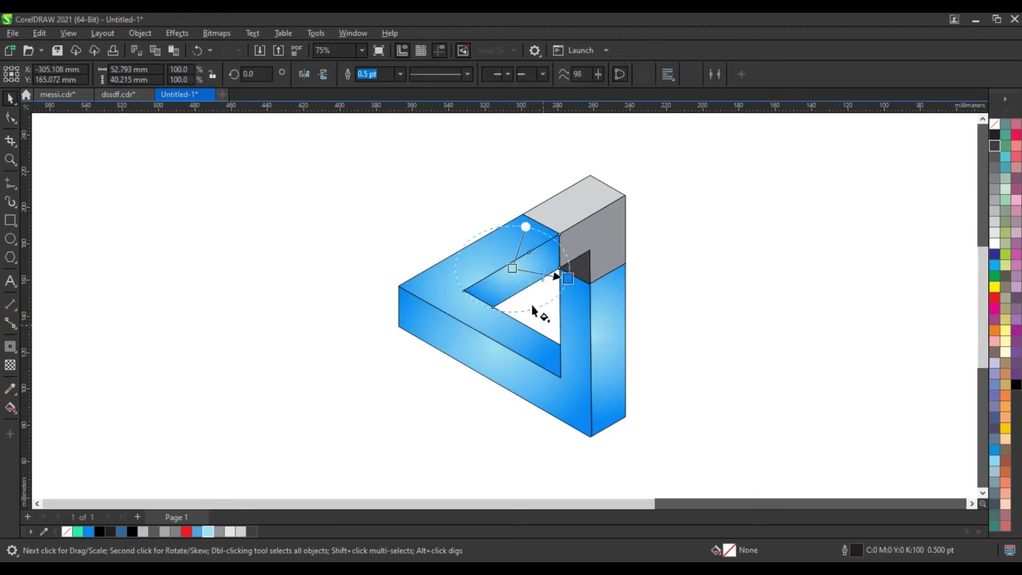
mouse_move(517, 287)
left_mouse_down()
mouse_move(546, 349)
mouse_move(541, 332)
left_mouse_up()
left_click_drag(519, 287, 515, 279)
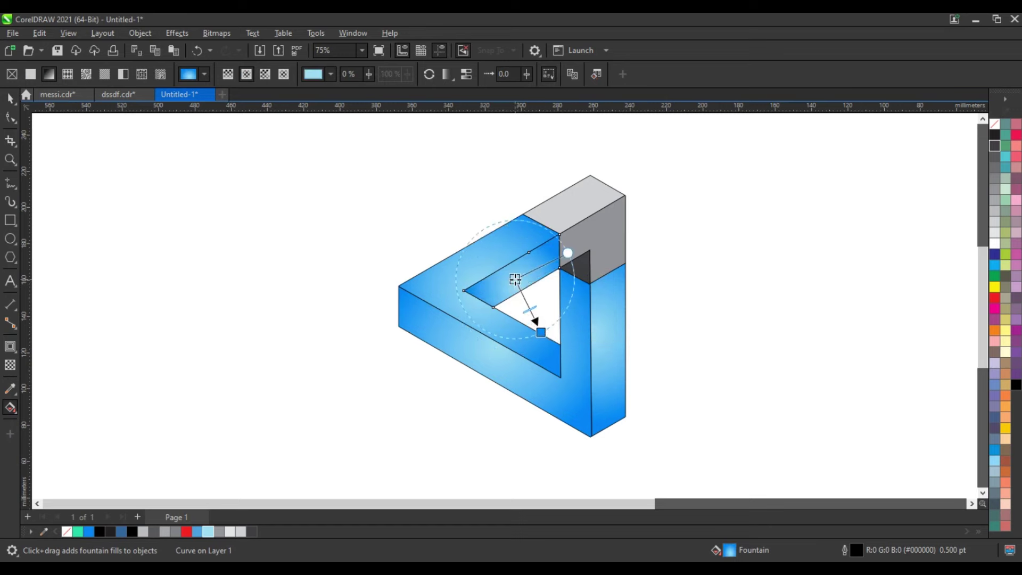
left_click_drag(541, 332, 538, 328)
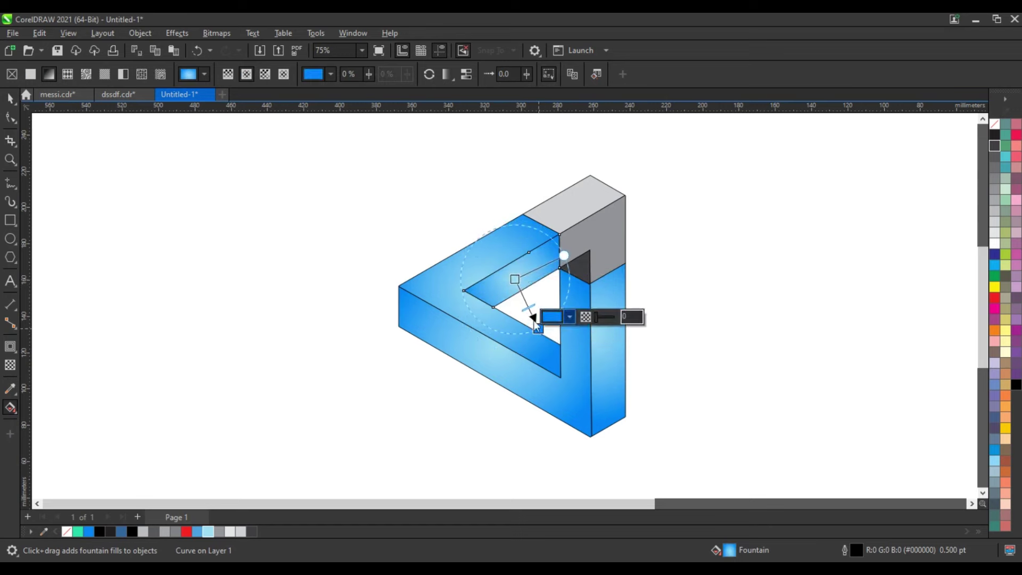
left_click(9, 100)
left_click(190, 268)
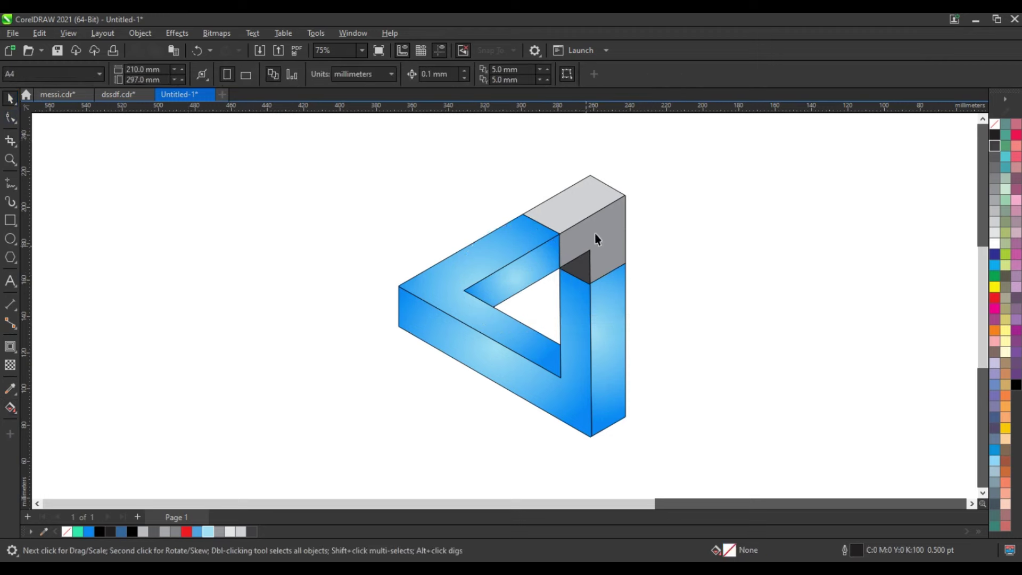
Colour the corner block's top face red and its side face and small triangle darker red.
left_click(574, 203)
left_click(995, 297)
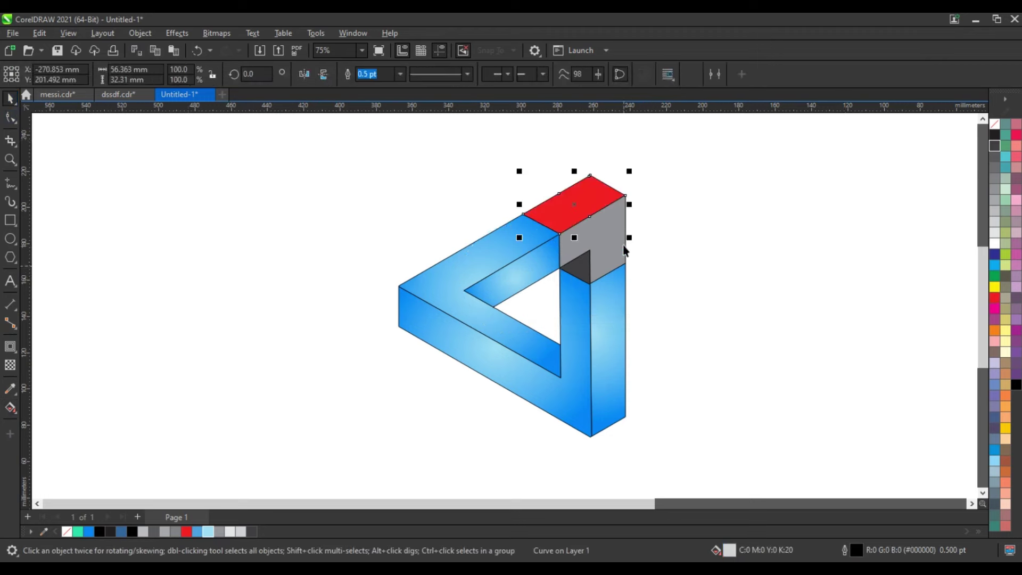
left_click(622, 249)
left_click(995, 298)
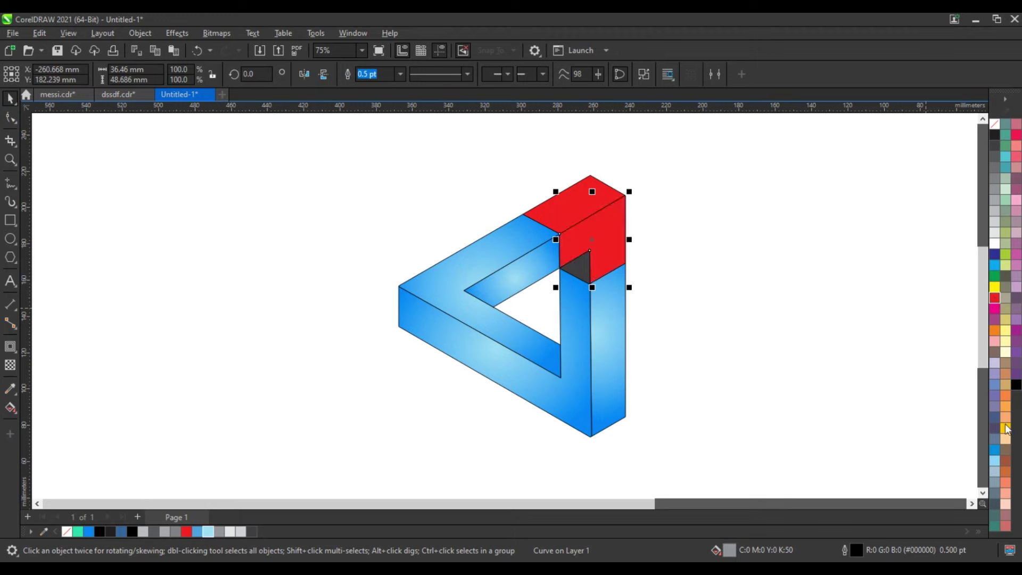
left_click(1017, 384, "ctrl")
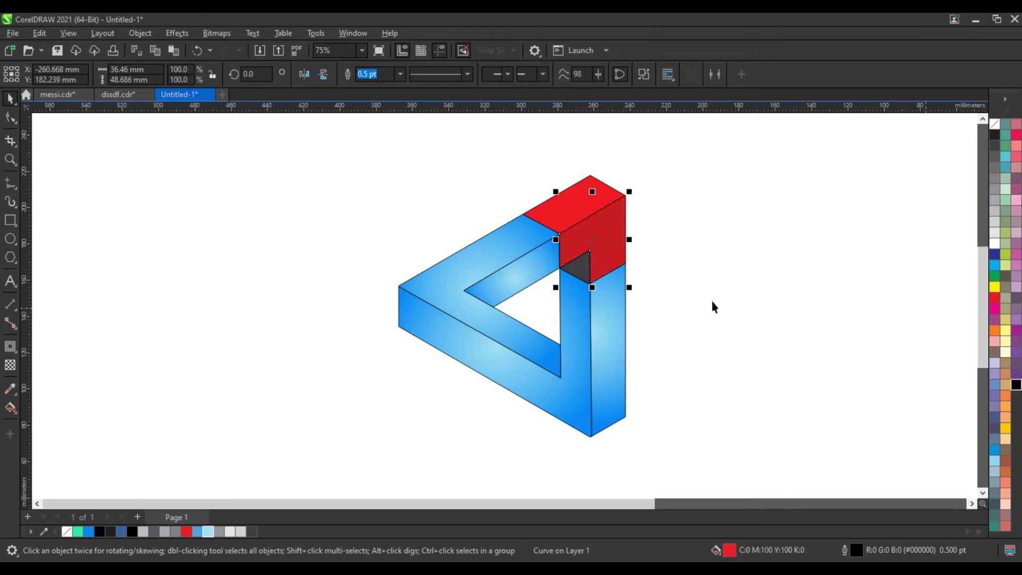
left_click(574, 269)
left_click(995, 298)
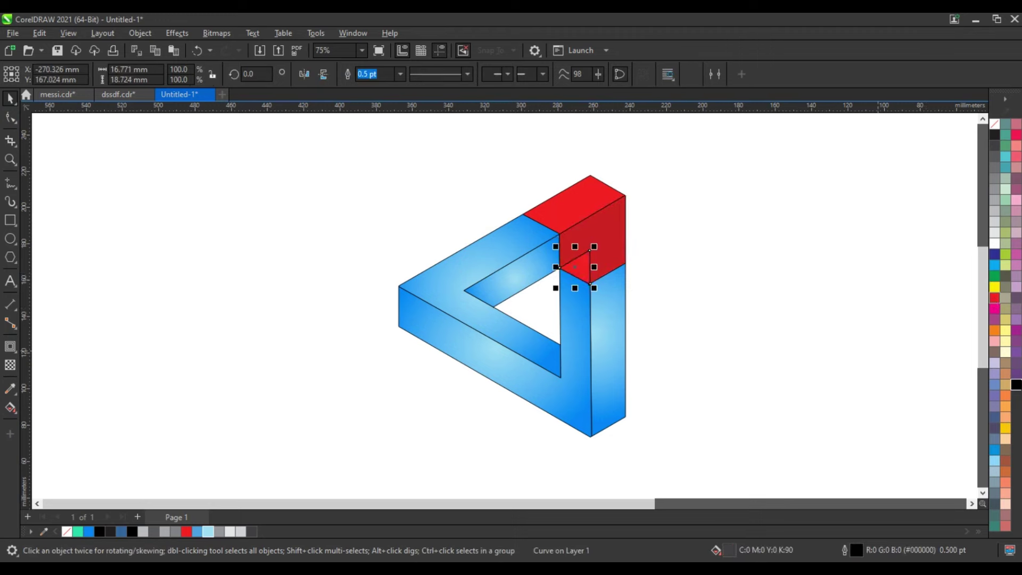
left_click(1017, 385, "ctrl")
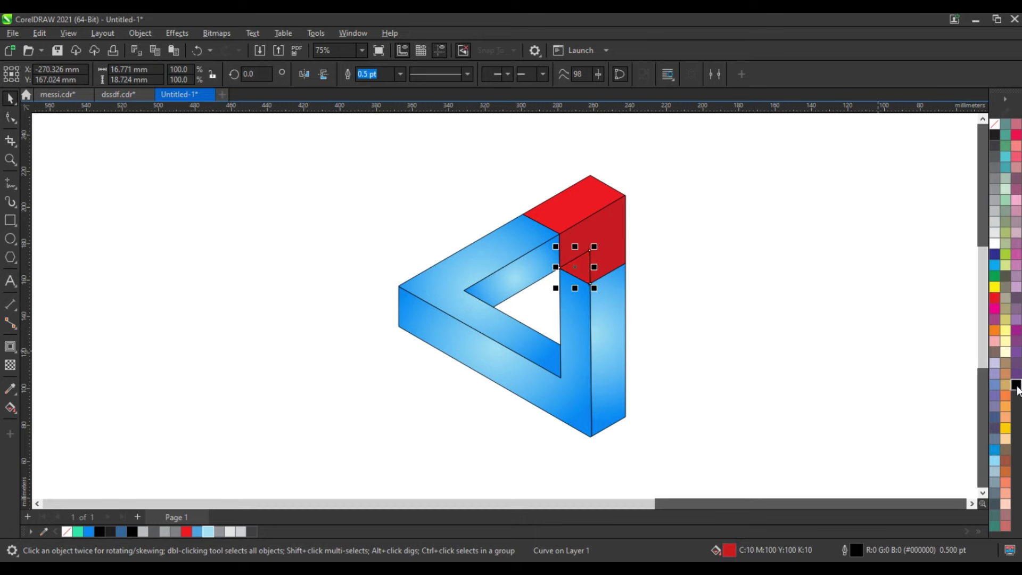
Remove the outlines from all seven shapes and darken the small triangle's red further.
left_click_drag(322, 163, 520, 334)
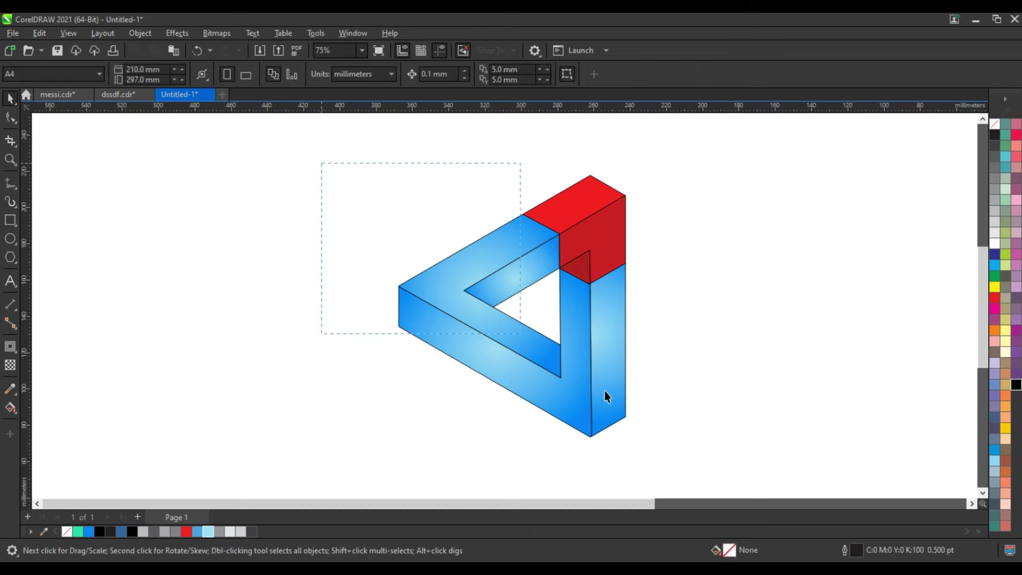
left_click_drag(681, 451, 682, 451)
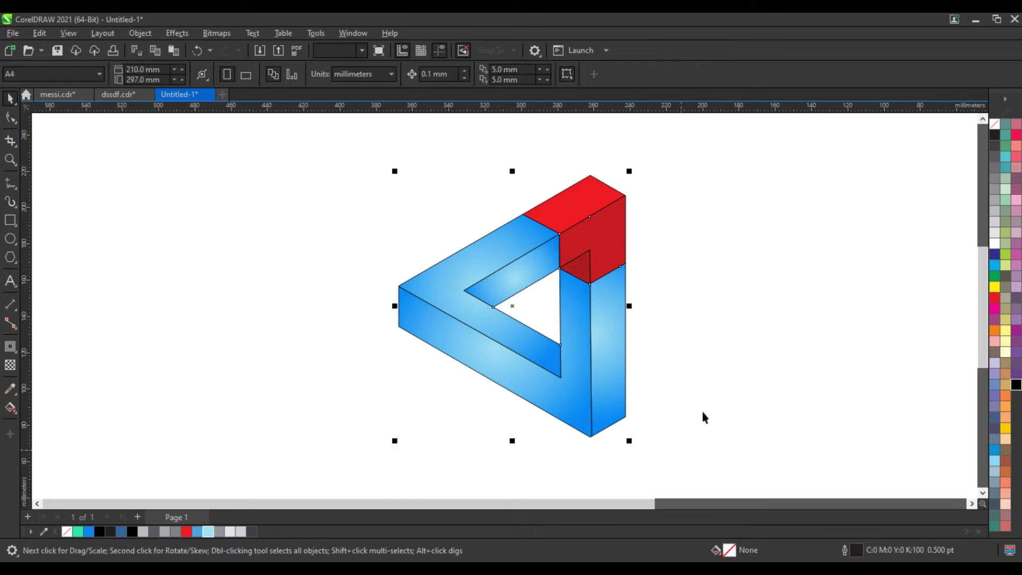
right_click(991, 126)
left_click(970, 135)
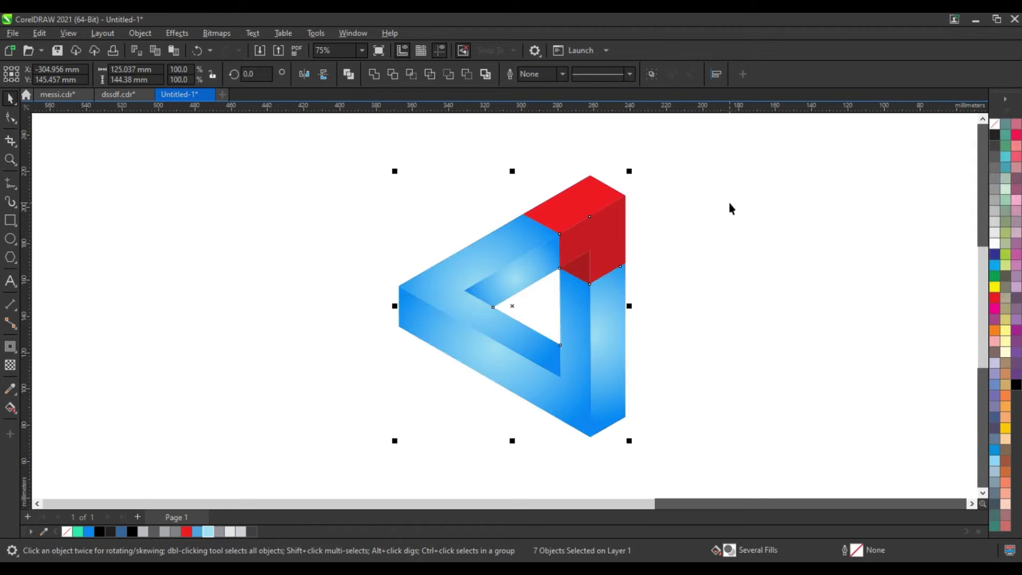
left_click(729, 208)
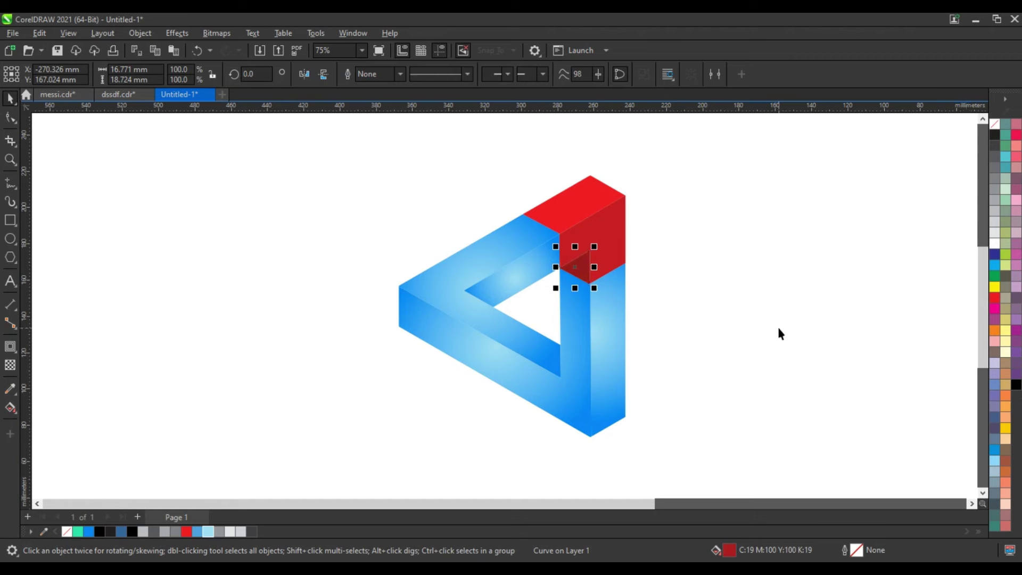
left_click(1014, 385, "ctrl")
left_click(620, 244)
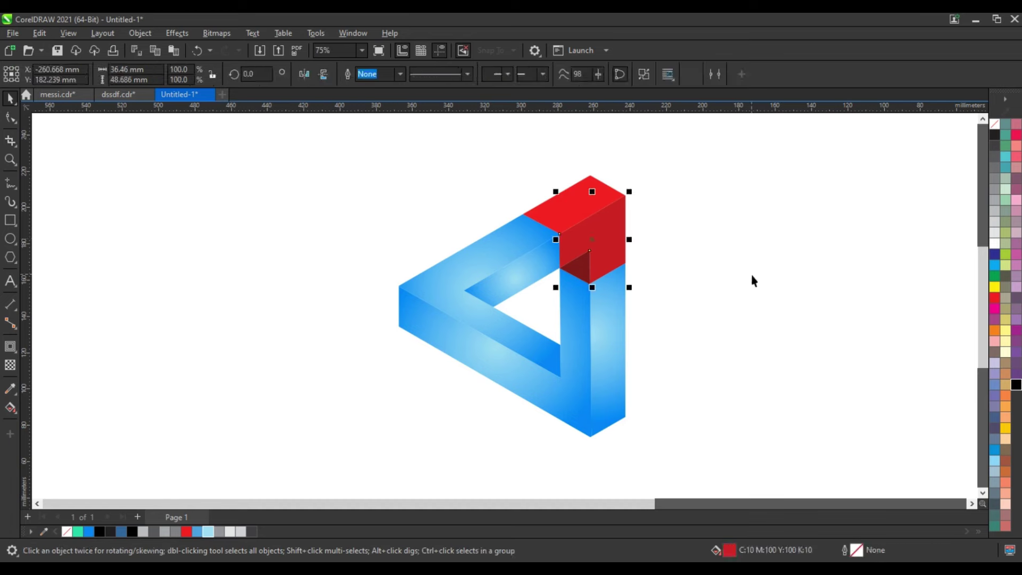
left_click(739, 296)
scroll(739, 297, "down", 1)
scroll(682, 311, "down", 1)
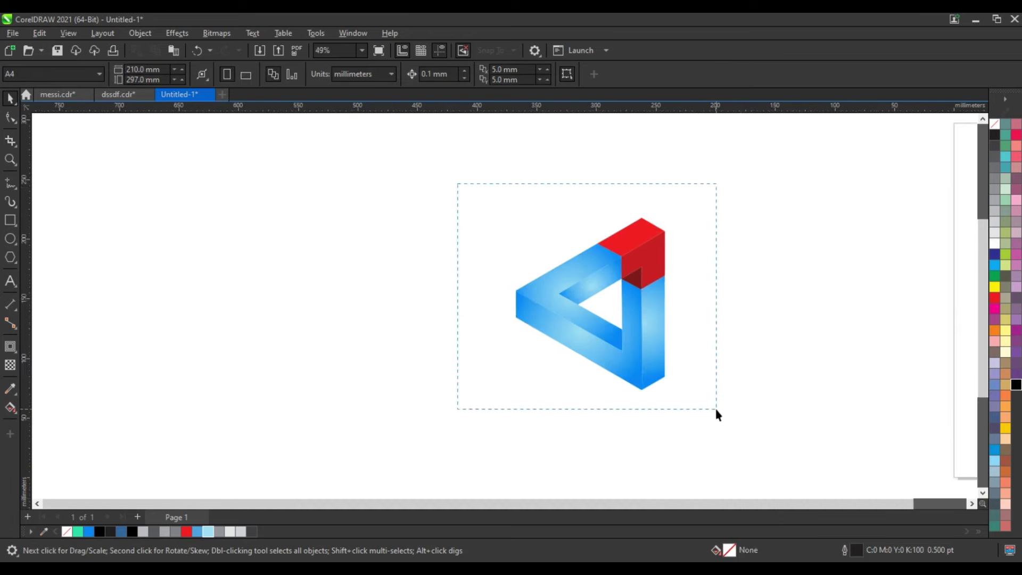
Zoom to the triangle and move the inner face's gradient centre up-left with a tighter spread.
left_click_drag(457, 183, 716, 409)
key("shift+F2")
left_click(711, 373)
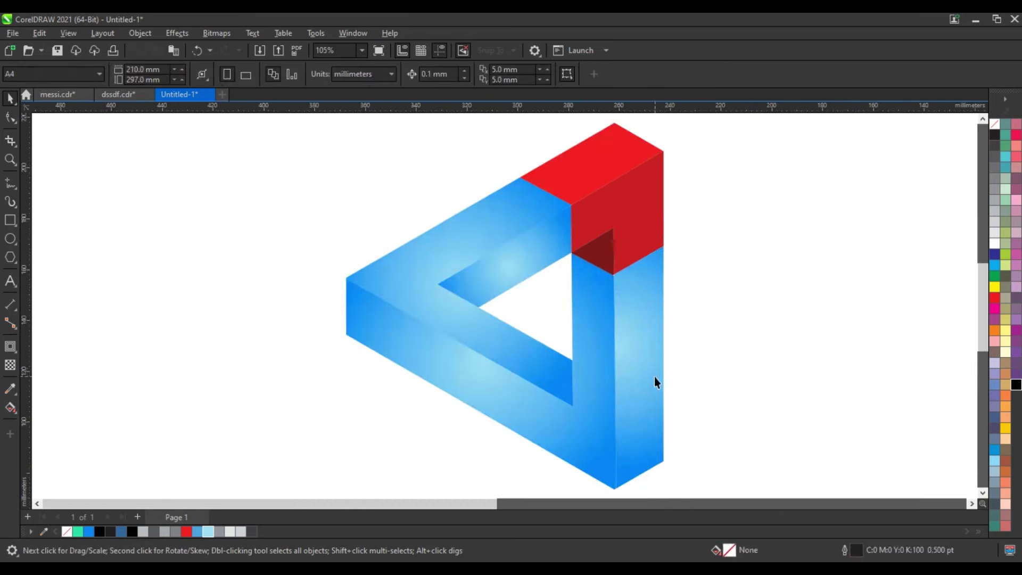
left_click(520, 270)
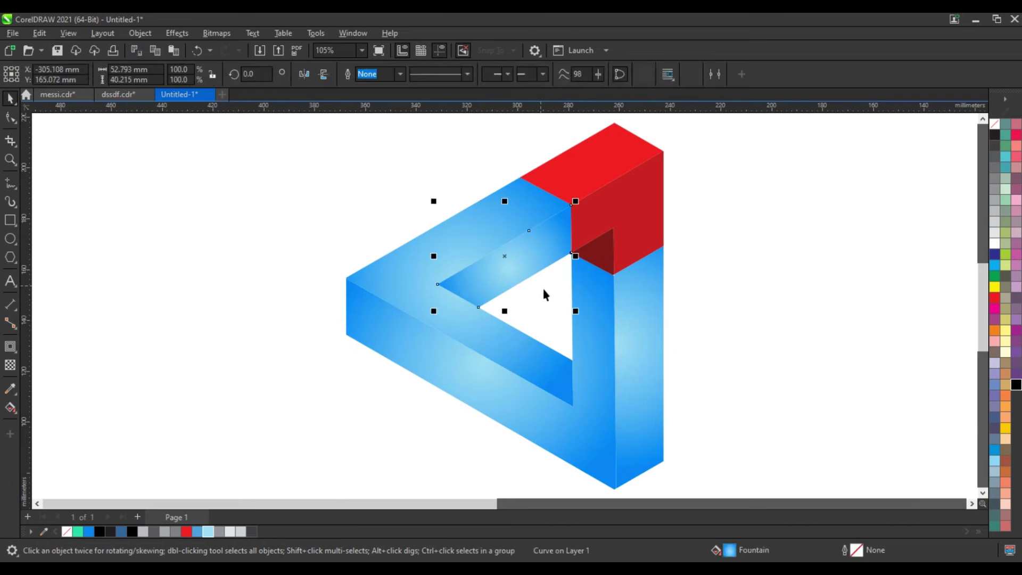
key("g")
left_click_drag(509, 270, 495, 246)
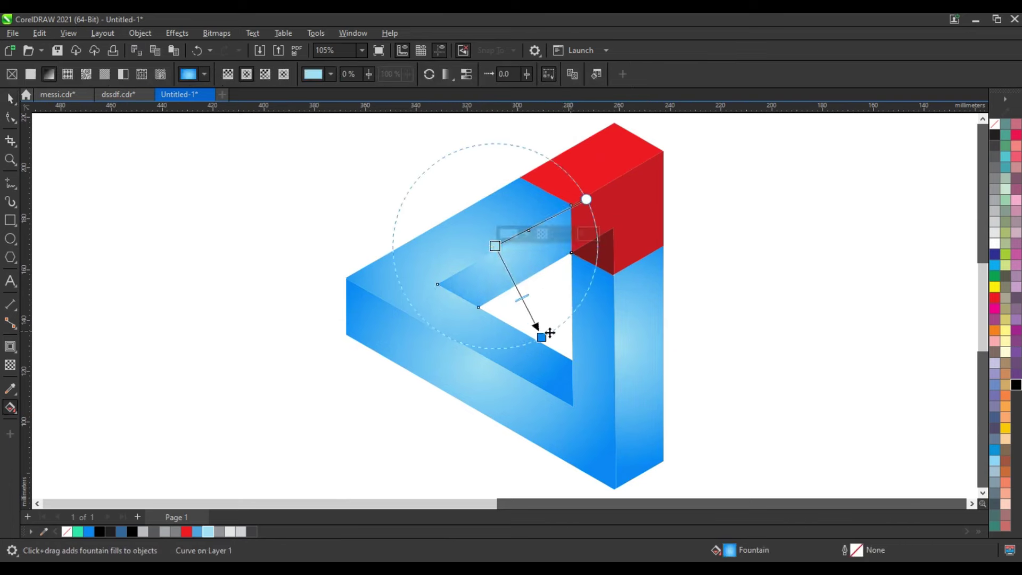
left_click_drag(549, 331, 528, 308)
left_click(495, 246)
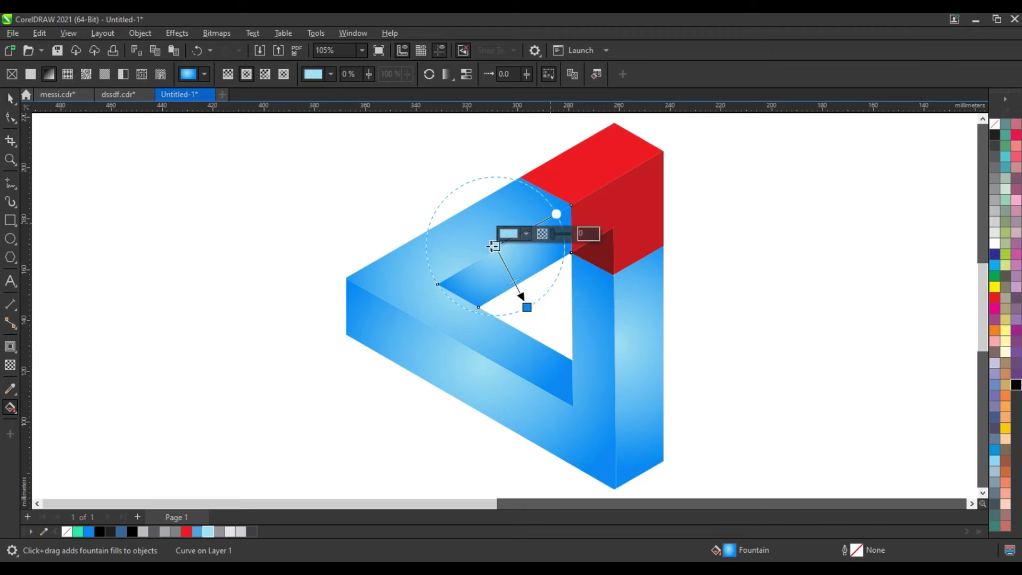
left_click_drag(495, 246, 500, 236)
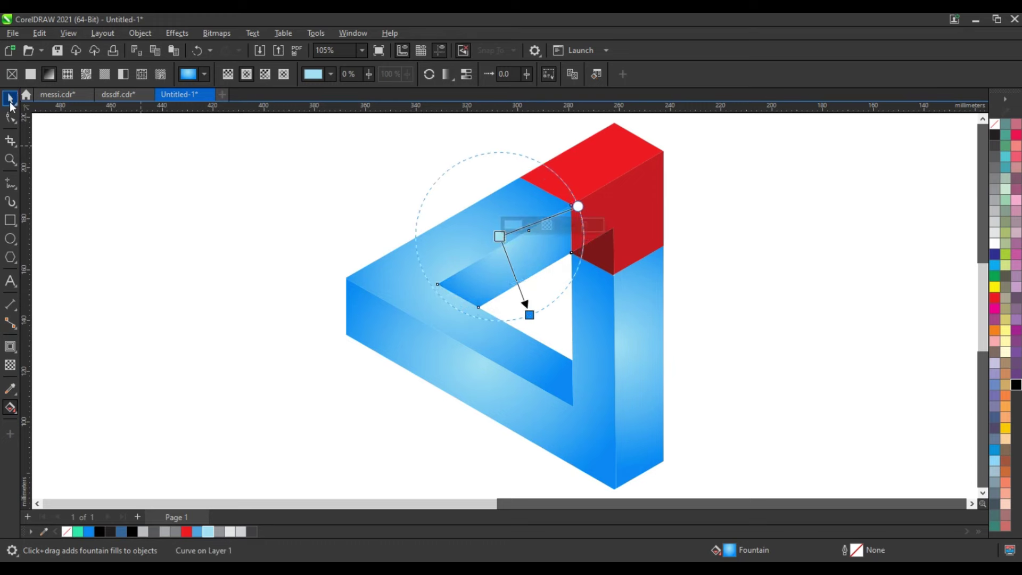
left_click(10, 98)
left_click(263, 217)
Zoom in on the finished triangle and show it in F9 full-screen preview.
scroll(289, 210, "down", 2)
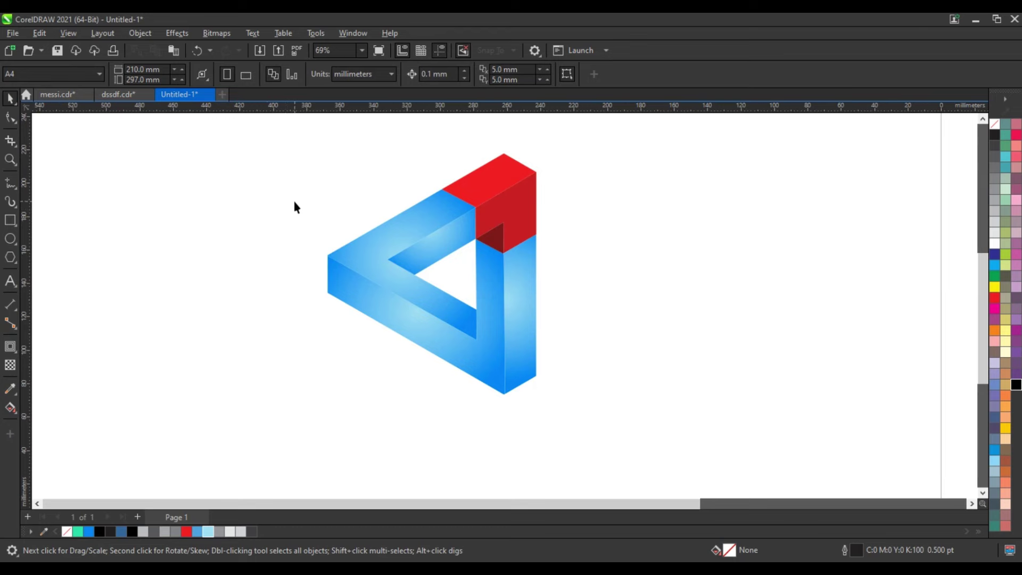
left_click(10, 159)
left_click_drag(271, 135, 661, 419)
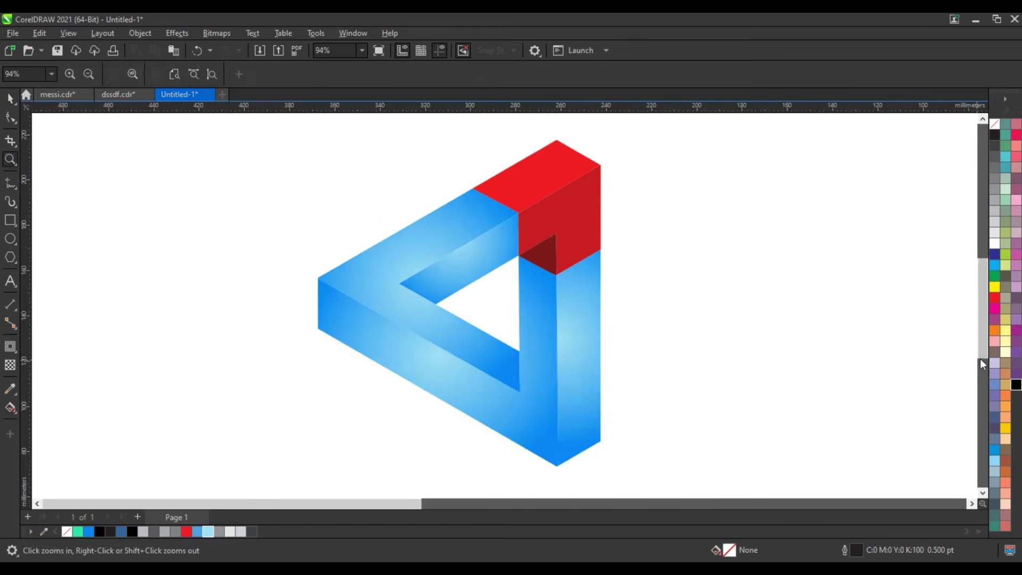
key("F9")
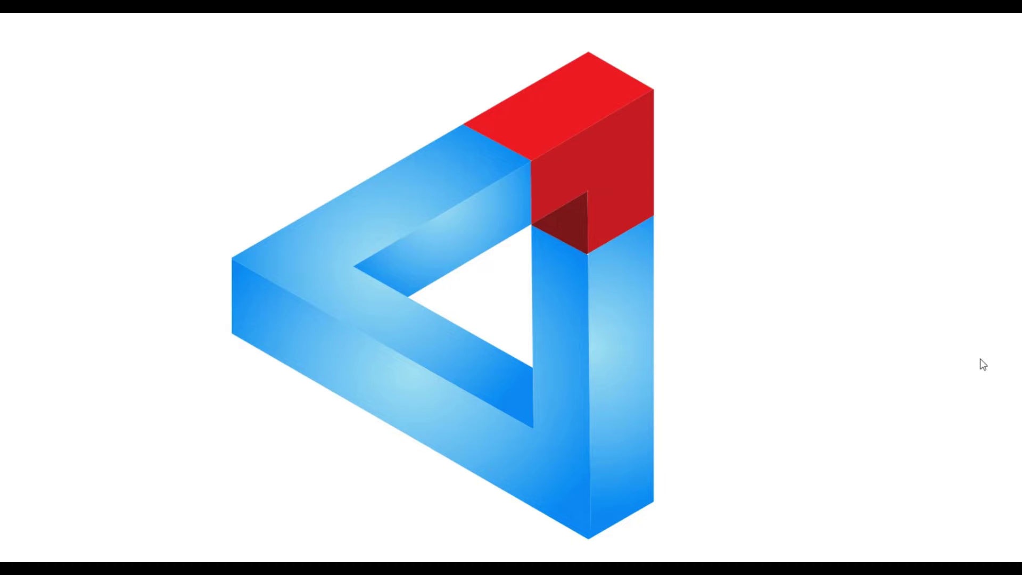